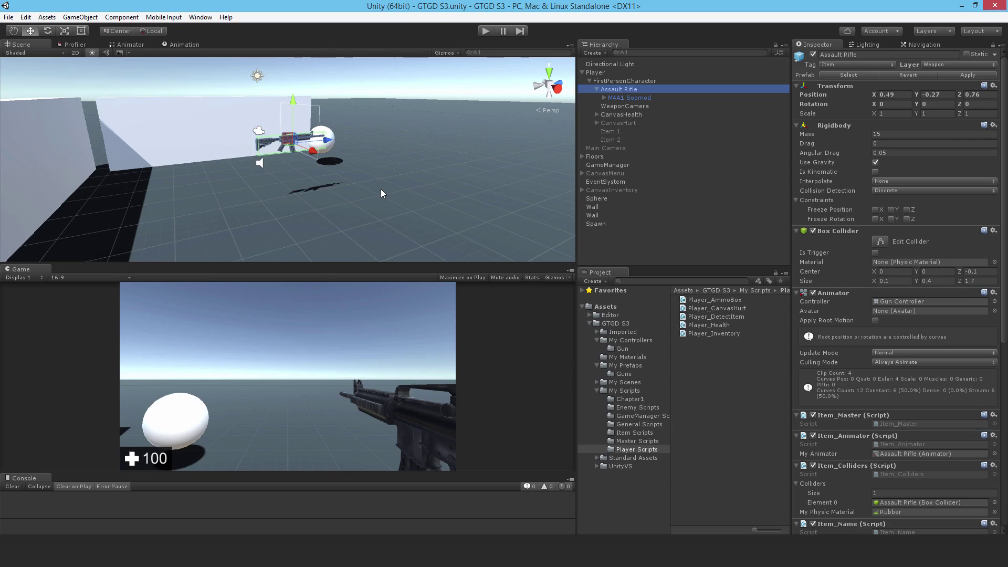
- Create a canvas under the Assault Rifle named CanvasAmmo, rendering in World Space
{"action": "right_click", "coordinate": [619, 89]}
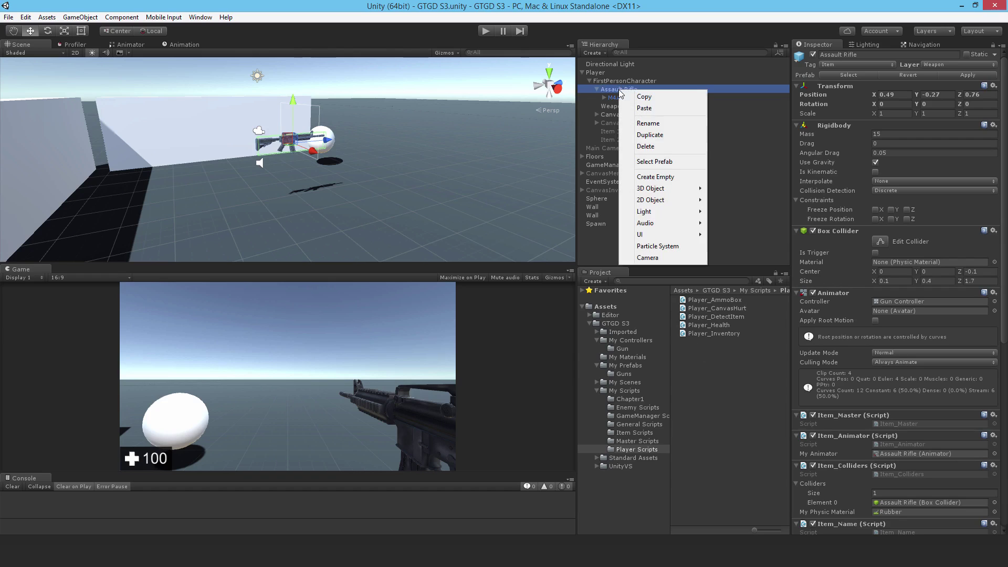
{"action": "mouse_move", "coordinate": [651, 234]}
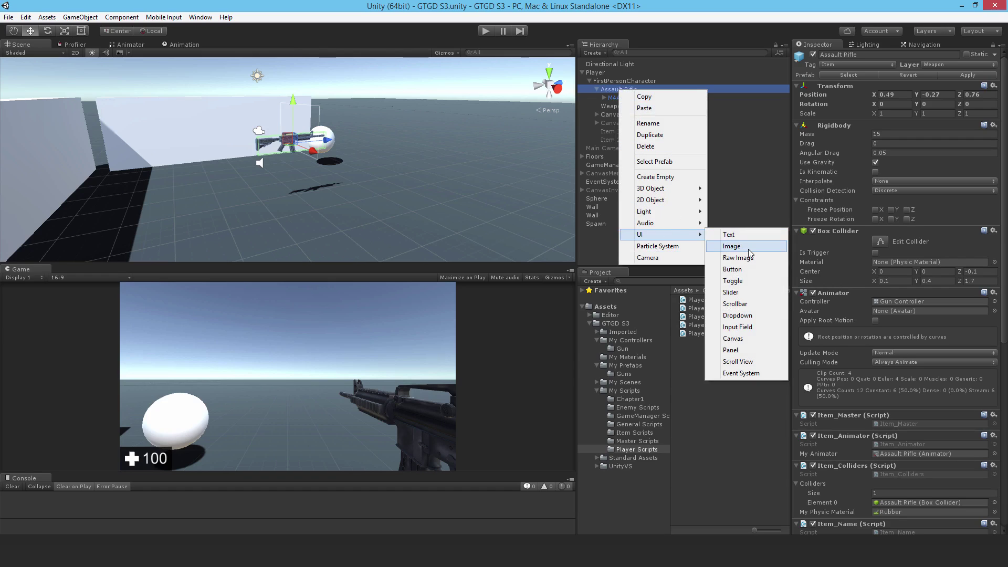
{"action": "left_click", "coordinate": [735, 338]}
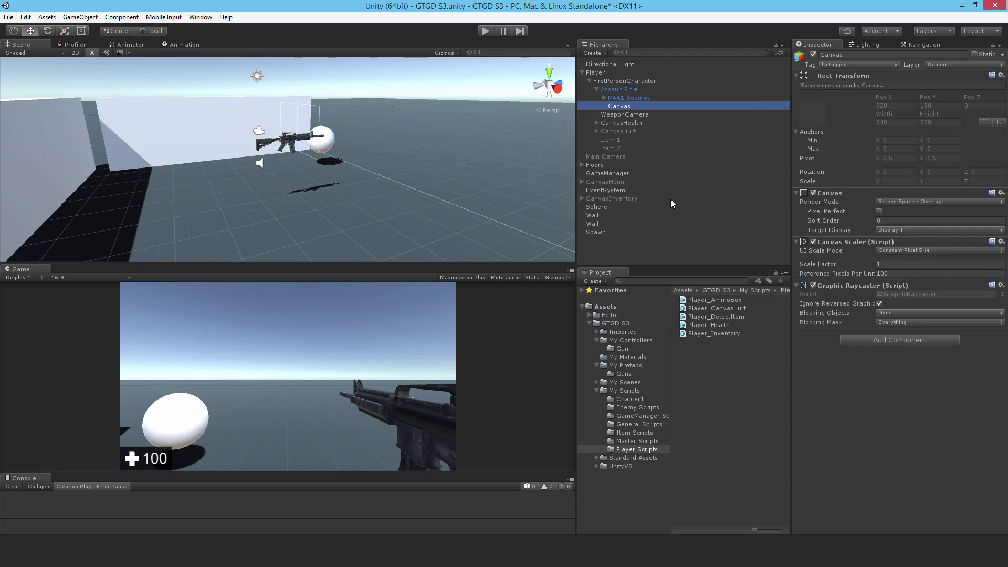
{"action": "left_click", "coordinate": [850, 54]}
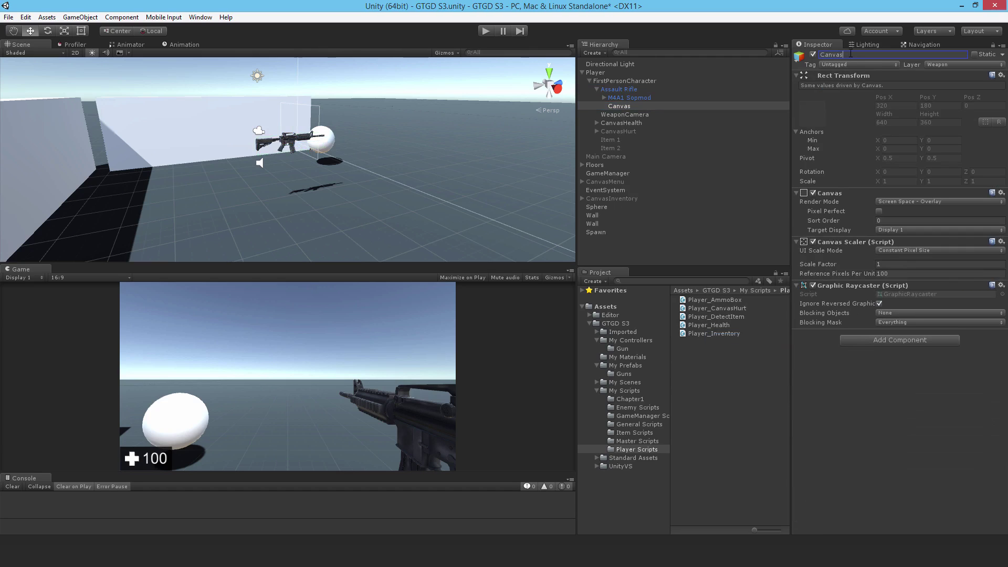
{"action": "type", "text": "Ammo"}
{"action": "key", "text": "Return"}
{"action": "left_click", "coordinate": [884, 201]}
{"action": "left_click", "coordinate": [903, 237]}
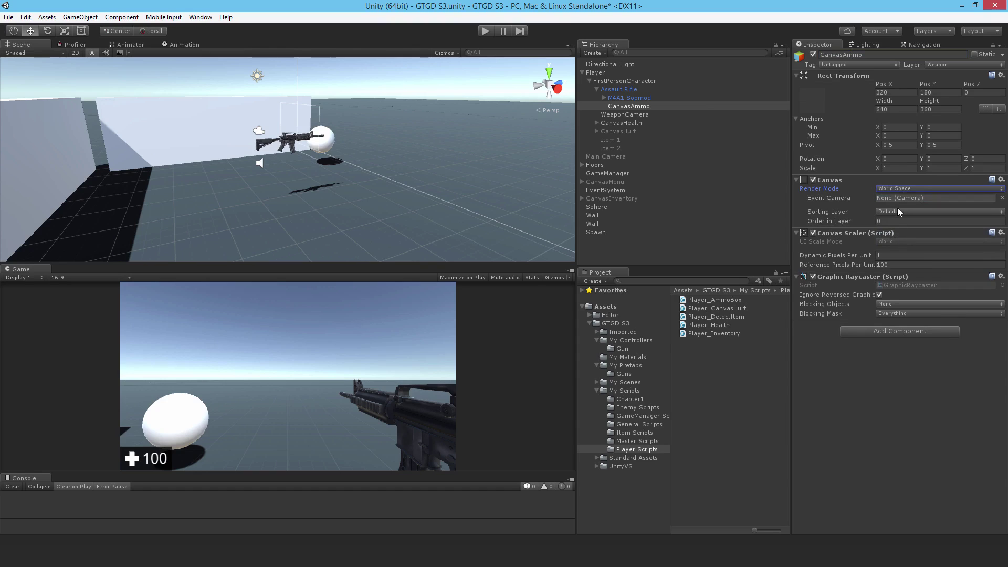
- Scale the canvas to 0.005 and size it 100 wide by 25 high
{"action": "left_click", "coordinate": [889, 168]}
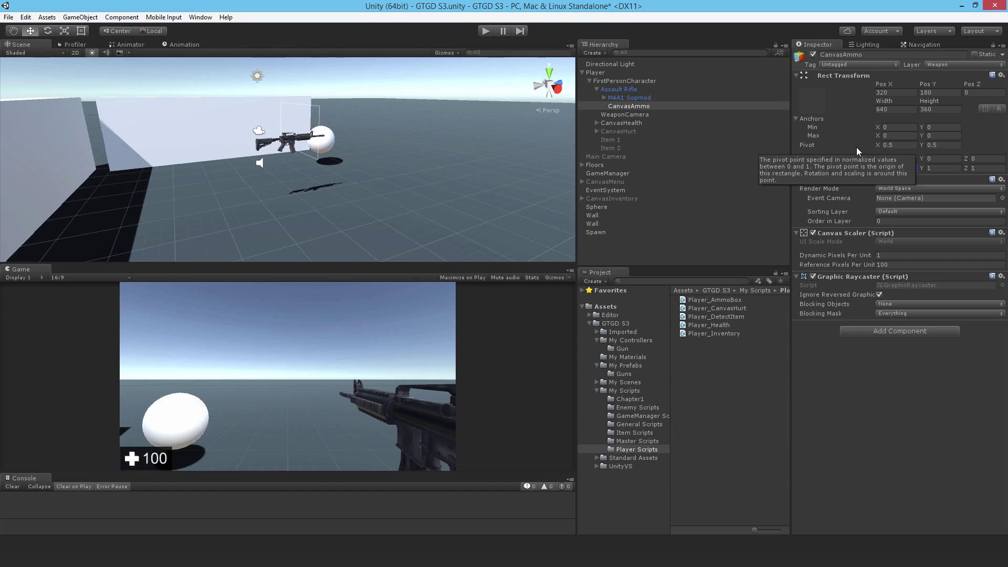
{"action": "type", "text": "0.005"}
{"action": "left_click", "coordinate": [940, 169]}
{"action": "type", "text": ".005"}
{"action": "left_click", "coordinate": [977, 168]}
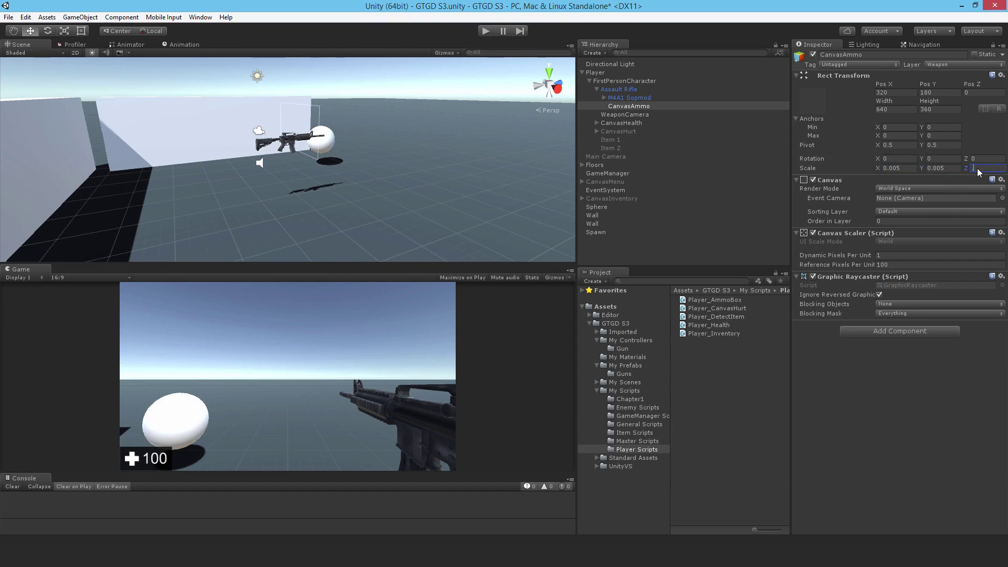
{"action": "left_click", "coordinate": [896, 110]}
{"action": "type", "text": "120"}
{"action": "type", "text": "100"}
{"action": "key", "text": "Tab"}
{"action": "type", "text": "25"}
{"action": "left_click", "coordinate": [815, 209]}
- Position CanvasAmmo at 0, -0.05, 0.2
{"action": "type", "text": "0"}
{"action": "left_click", "coordinate": [930, 93]}
{"action": "type", "text": "-.05"}
{"action": "key", "text": "Tab"}
{"action": "type", "text": ".2"}
{"action": "key", "text": "Return"}
- Add a Panel inside CanvasAmmo anchored to the middle centre
{"action": "right_click", "coordinate": [632, 106]}
{"action": "mouse_move", "coordinate": [693, 253]}
{"action": "left_click", "coordinate": [769, 367]}
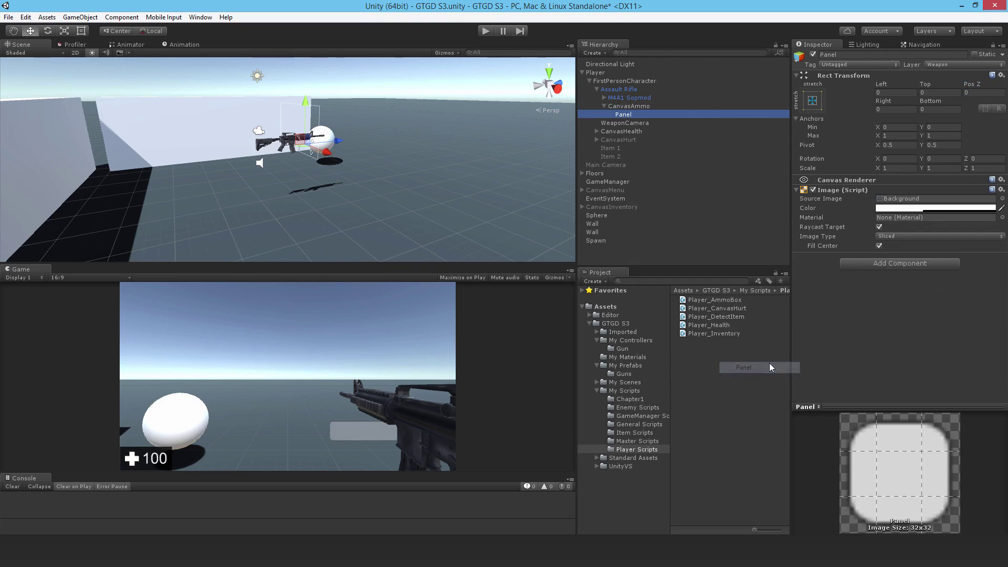
{"action": "left_click", "coordinate": [813, 100]}
{"action": "left_click", "coordinate": [871, 205]}
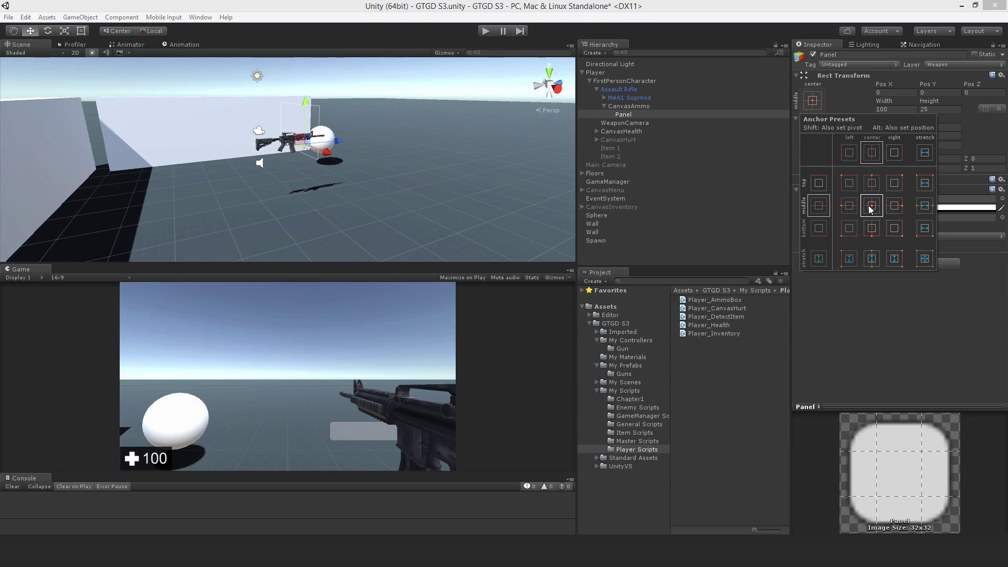
{"action": "left_click", "coordinate": [890, 107]}
- Size the panel 750 wide by 250 high
{"action": "left_click", "coordinate": [891, 107]}
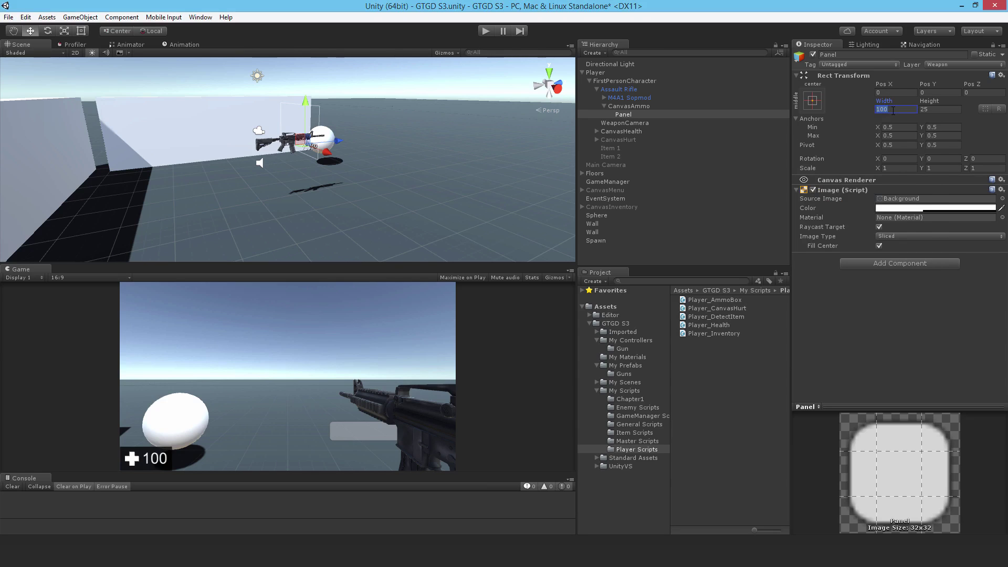
{"action": "type", "text": "750"}
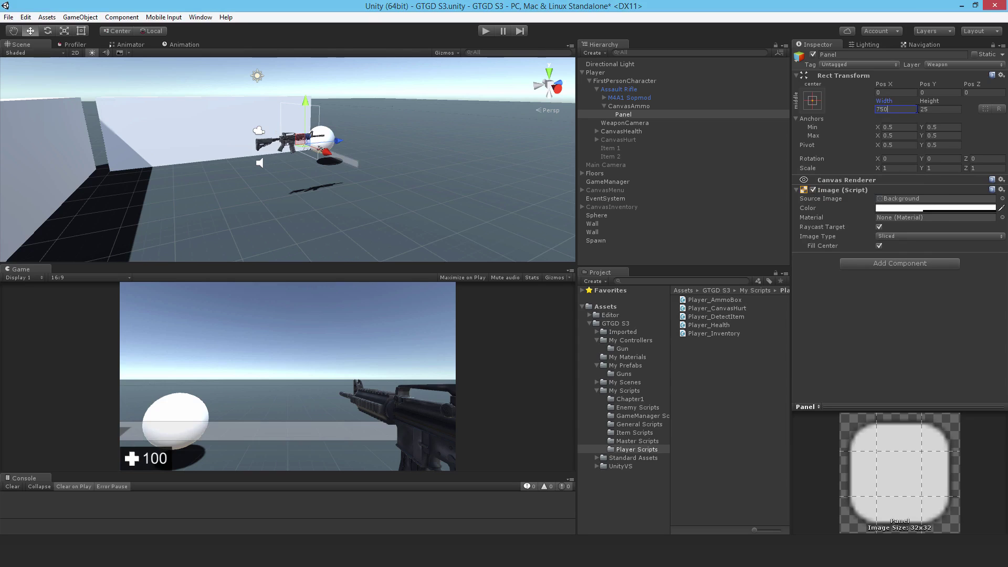
{"action": "left_click", "coordinate": [933, 110]}
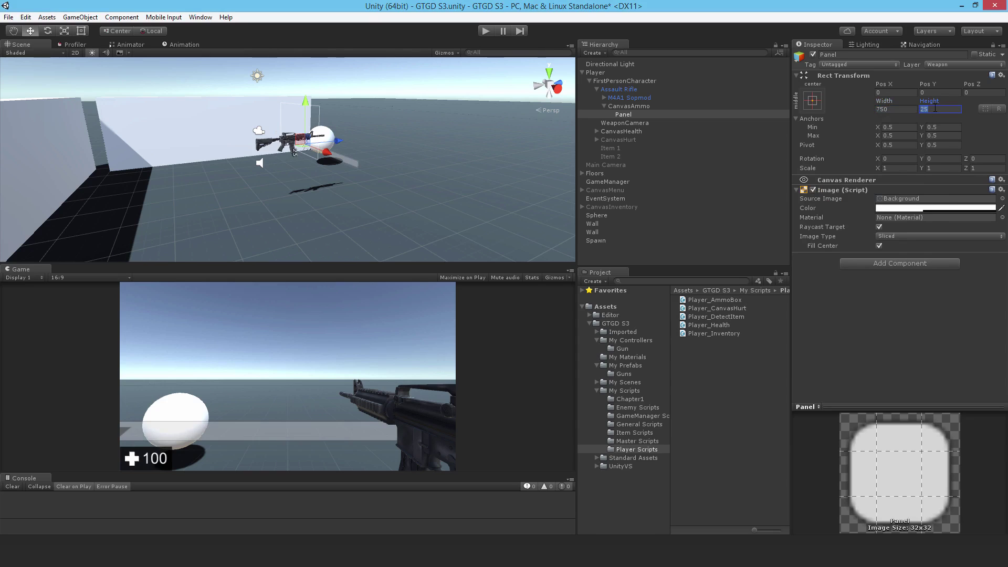
{"action": "type", "text": "250"}
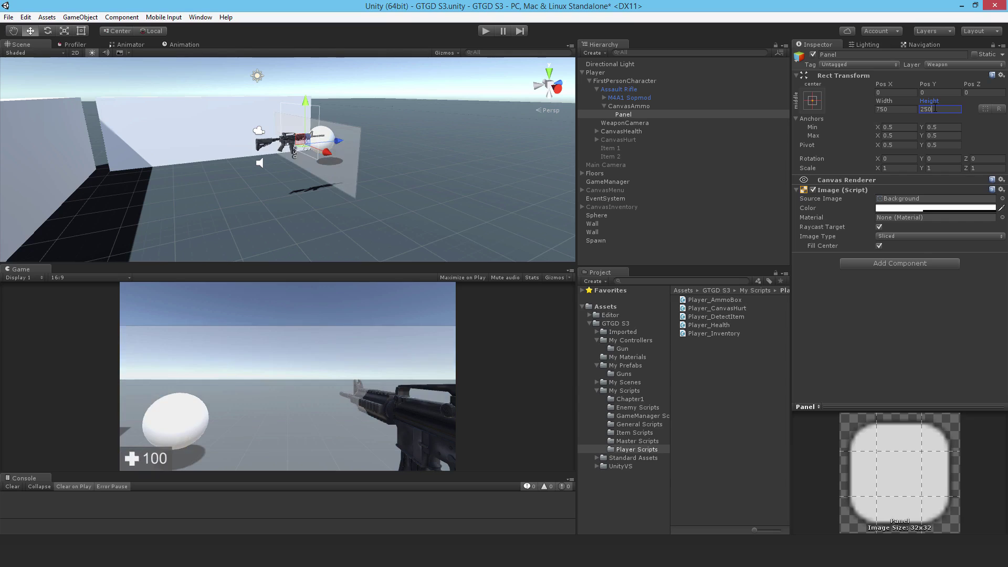
- Scale the panel to 0.1 on all axes and rotate it 87 degrees around Y
{"action": "left_click", "coordinate": [900, 169]}
{"action": "type", "text": "0.1"}
{"action": "key", "text": "Tab"}
{"action": "type", "text": "0.1"}
{"action": "key", "text": "Tab"}
{"action": "type", "text": ".1"}
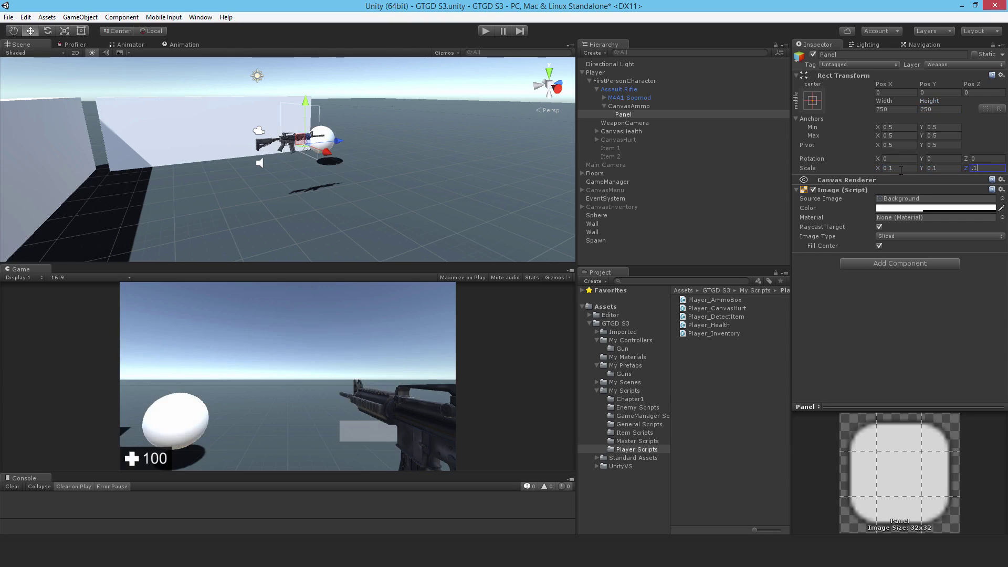
{"action": "left_click", "coordinate": [939, 158]}
{"action": "type", "text": "87"}
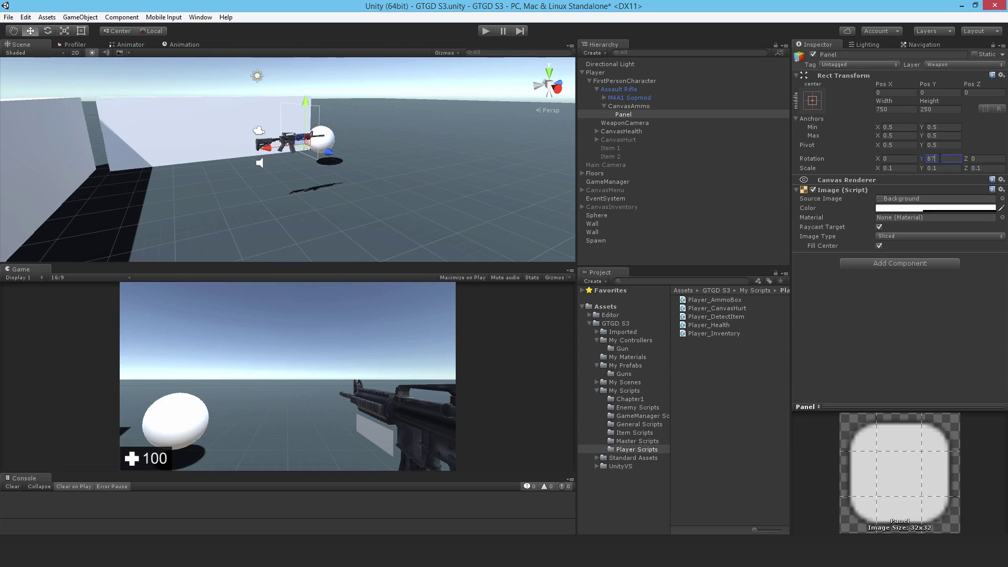
- Make the panel colour black with alpha 150
{"action": "left_click", "coordinate": [929, 208]}
{"action": "left_click_drag", "start_coordinate": [558, 305], "coordinate": [454, 391]}
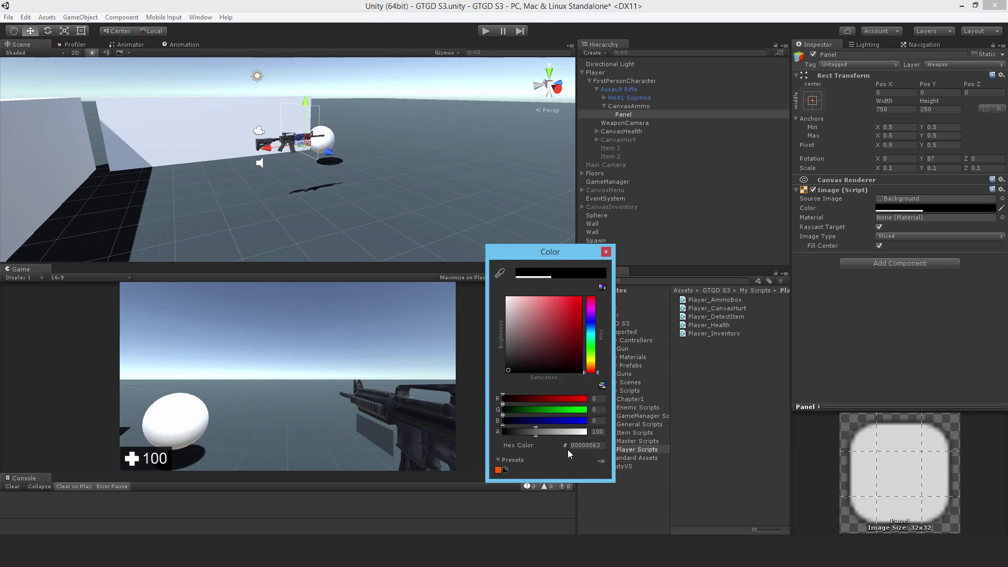
{"action": "left_click", "coordinate": [597, 432]}
{"action": "type", "text": "150"}
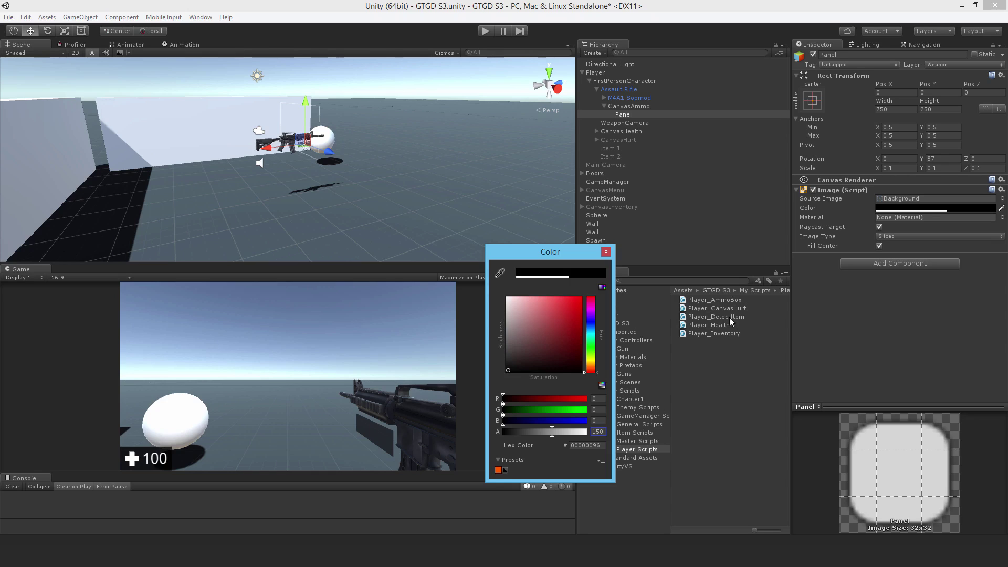
{"action": "left_click", "coordinate": [606, 252]}
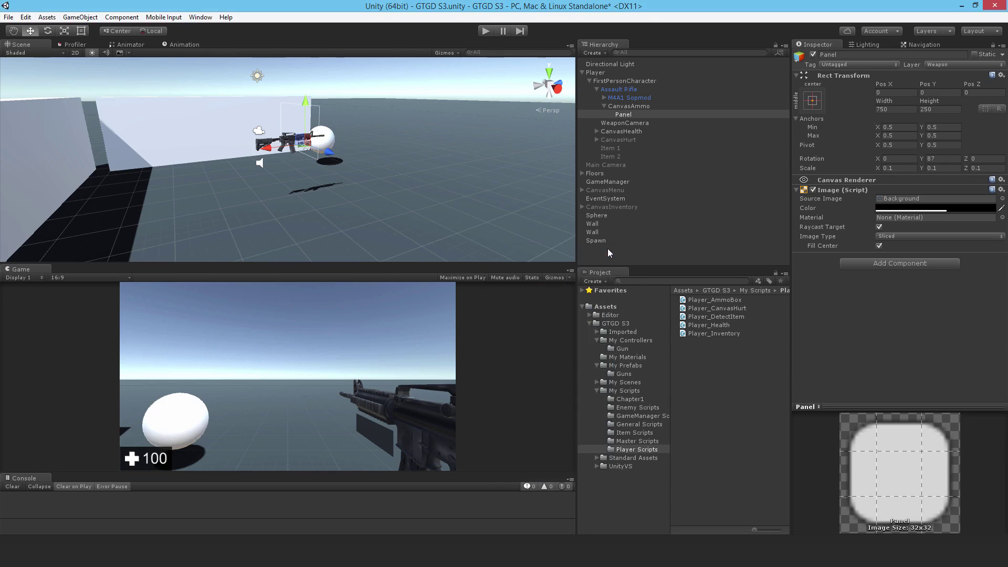
- Add a Horizontal Layout Group to the panel with 20 padding on all sides
{"action": "left_click", "coordinate": [897, 266]}
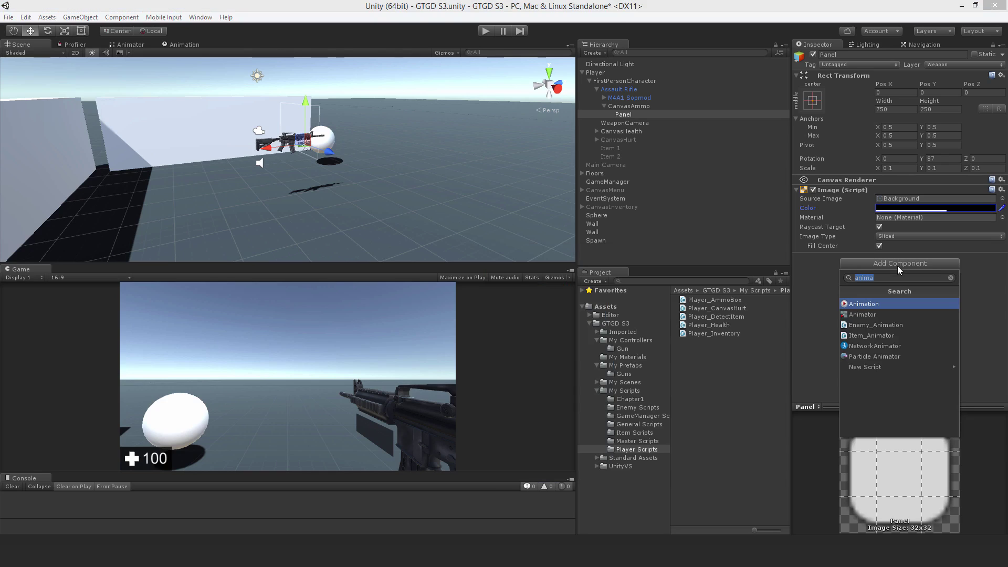
{"action": "type", "text": "hori"}
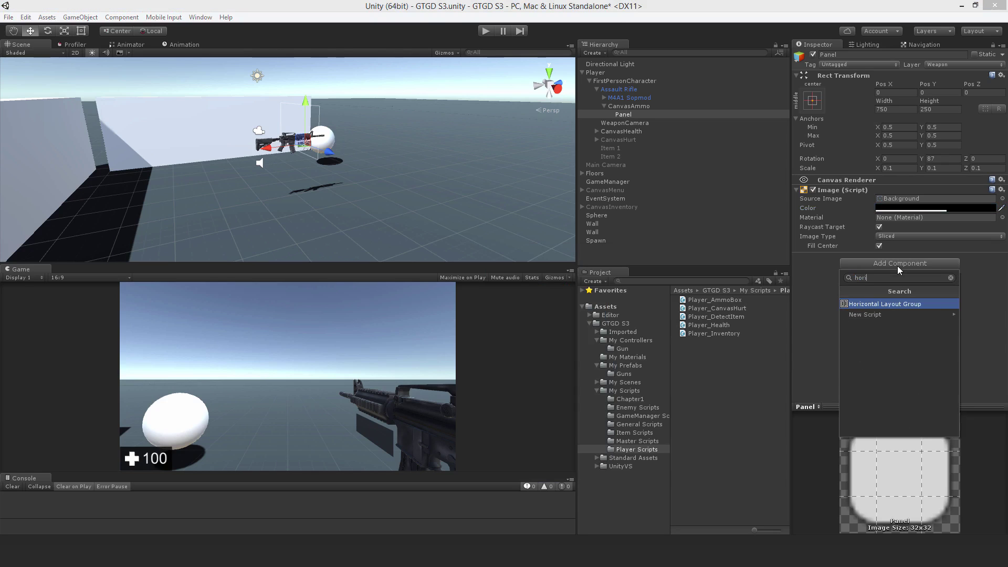
{"action": "left_click", "coordinate": [890, 303]}
{"action": "left_click", "coordinate": [795, 267]}
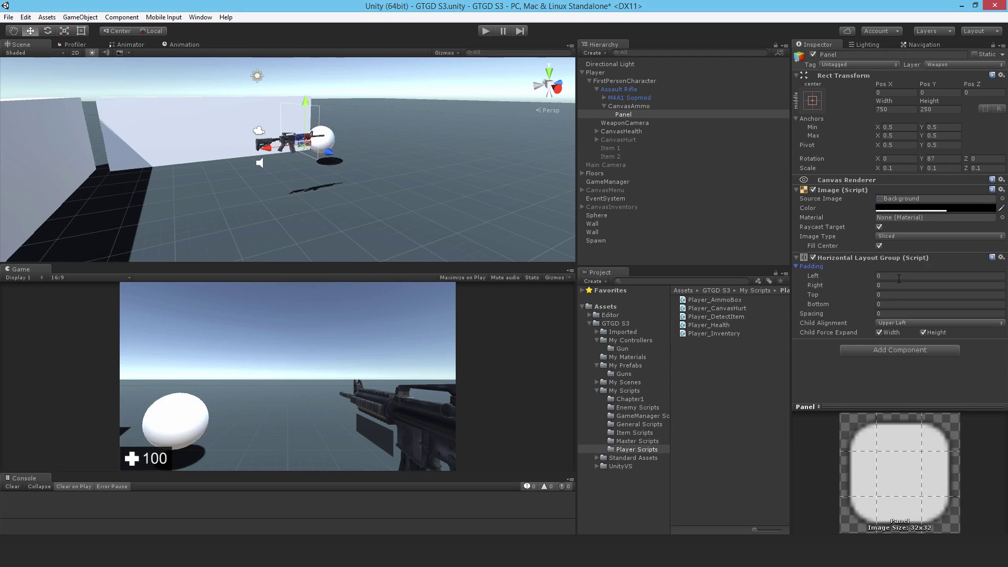
{"action": "left_click", "coordinate": [901, 276]}
{"action": "type", "text": "20"}
{"action": "key", "text": "Tab"}
{"action": "type", "text": "20"}
{"action": "key", "text": "Tab"}
{"action": "type", "text": "20"}
{"action": "key", "text": "Tab"}
{"action": "type", "text": "2"}
- Set the layout spacing to 20 and child alignment to Middle Center
{"action": "key", "text": "Tab"}
{"action": "type", "text": "2"}
{"action": "left_click", "coordinate": [900, 323]}
{"action": "left_click", "coordinate": [931, 380]}
- Add an input field under the Panel named InputFieldCurrentAmmo
{"action": "right_click", "coordinate": [621, 115]}
{"action": "mouse_move", "coordinate": [675, 262]}
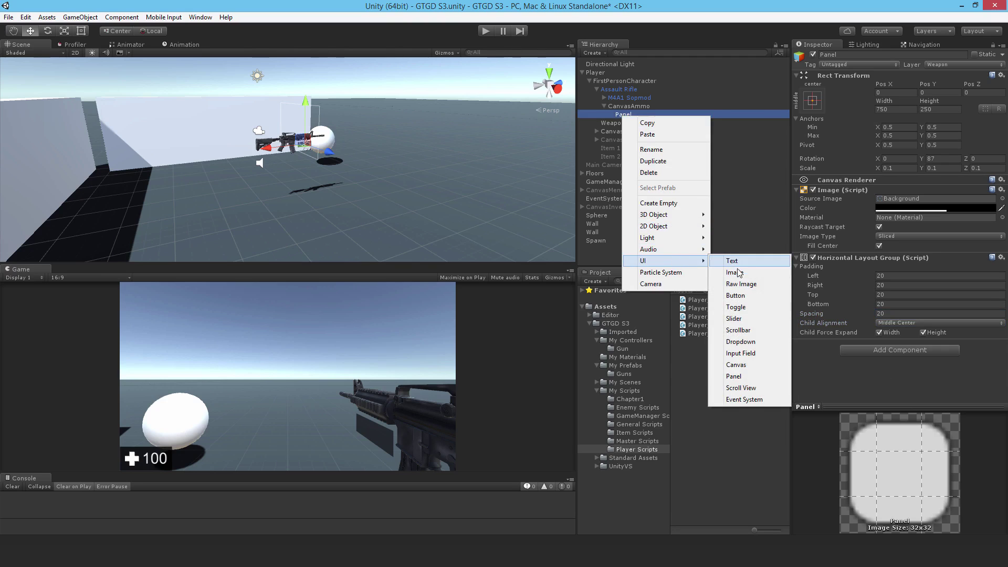
{"action": "left_click", "coordinate": [750, 353]}
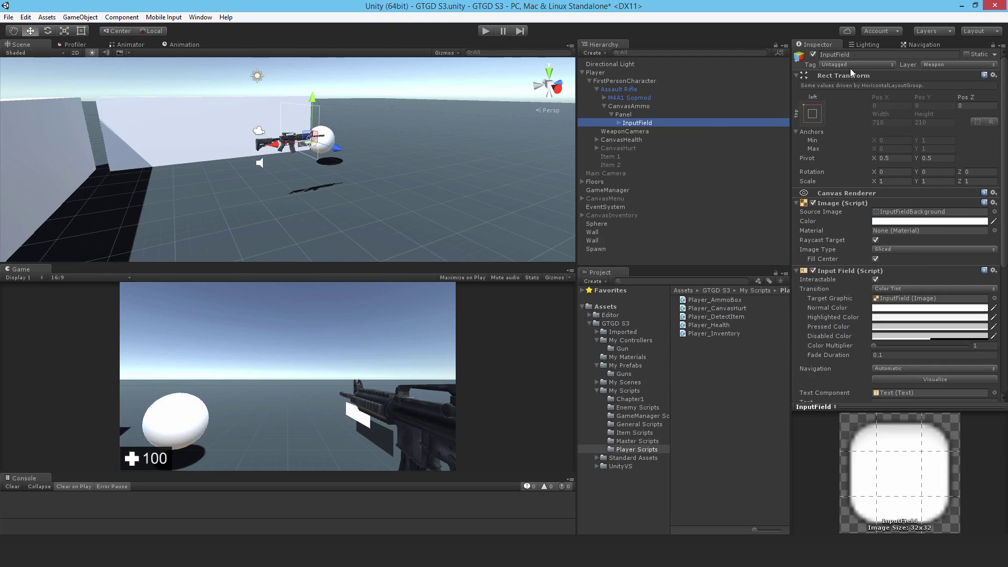
{"action": "left_click", "coordinate": [861, 54]}
{"action": "left_click", "coordinate": [861, 54]}
{"action": "type", "text": "CurrentAmmo"}
{"action": "key", "text": "Return"}
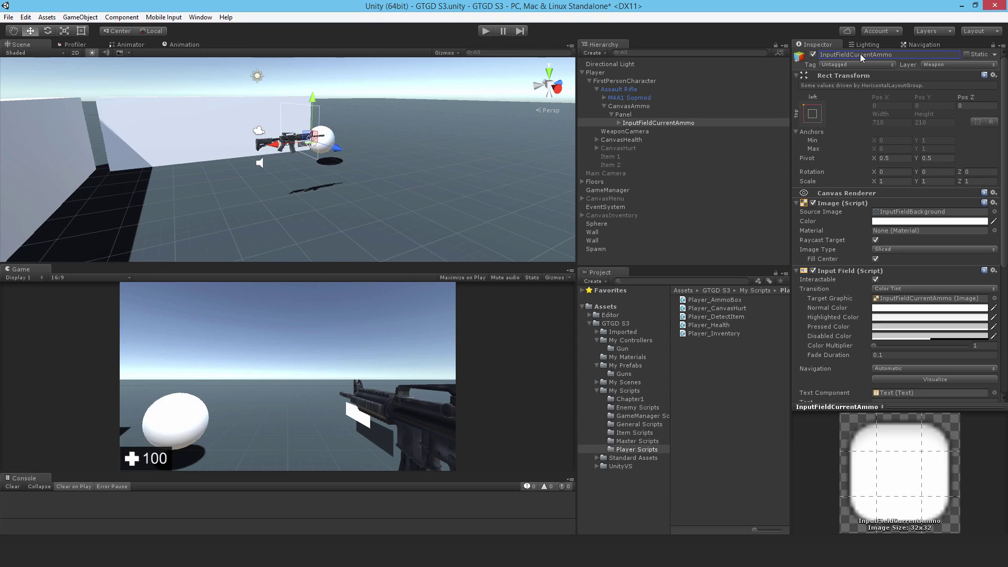
- Make the input field non-interactable with a dark grey background
{"action": "left_click", "coordinate": [875, 280]}
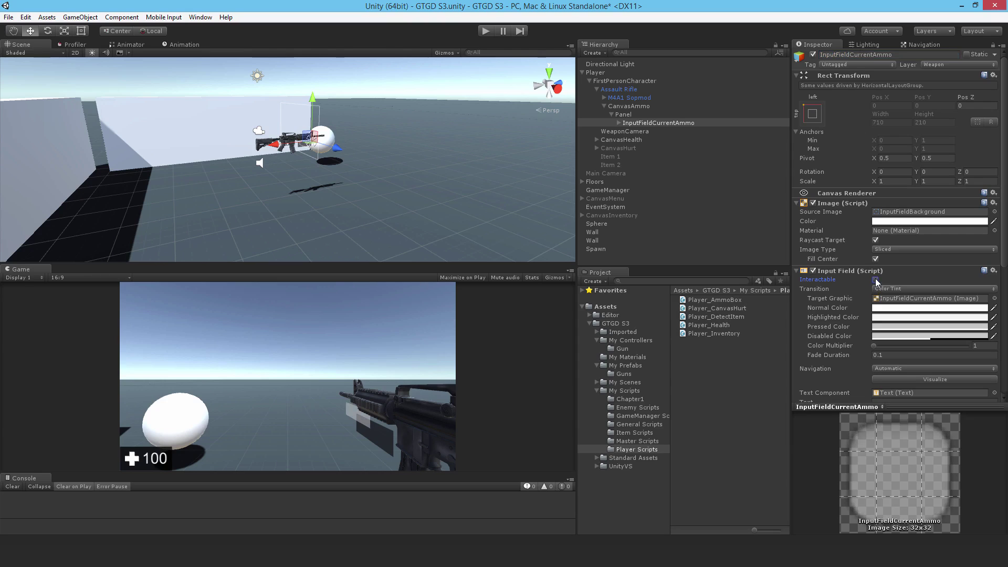
{"action": "left_click", "coordinate": [884, 221]}
{"action": "left_click_drag", "start_coordinate": [517, 310], "coordinate": [508, 342]}
{"action": "left_click_drag", "start_coordinate": [461, 389], "coordinate": [443, 417]}
{"action": "left_click", "coordinate": [606, 252]}
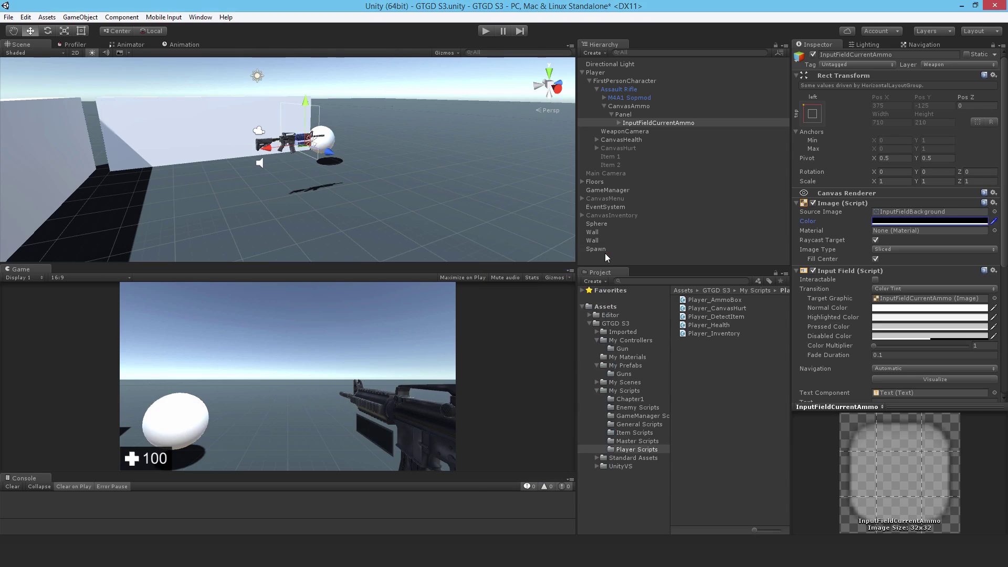
- Add a Layout Element to the field with a minimum width of 150
{"action": "scroll", "coordinate": [875, 287], "scroll_direction": "down", "scroll_amount": 7}
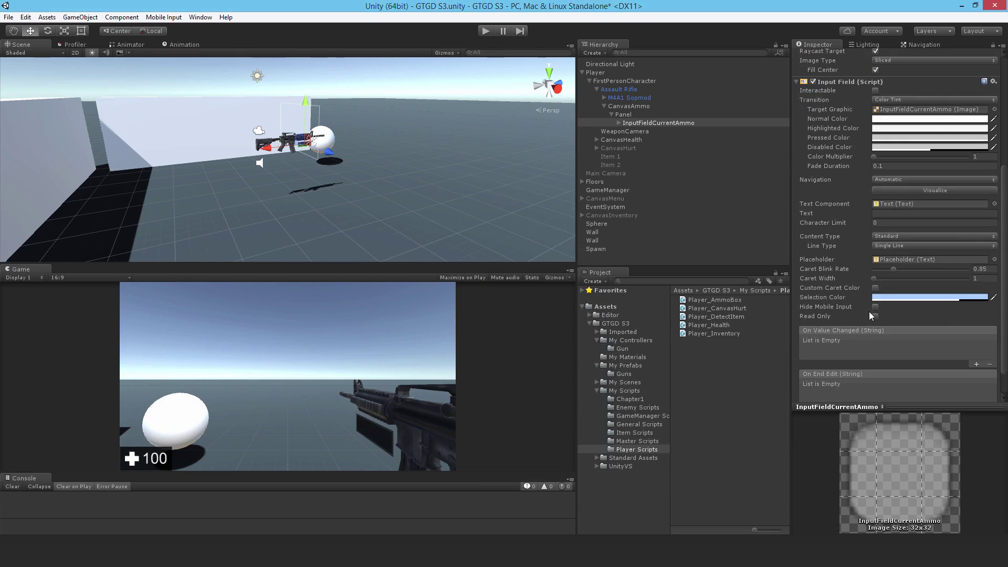
{"action": "left_click", "coordinate": [890, 393]}
{"action": "type", "text": "l"}
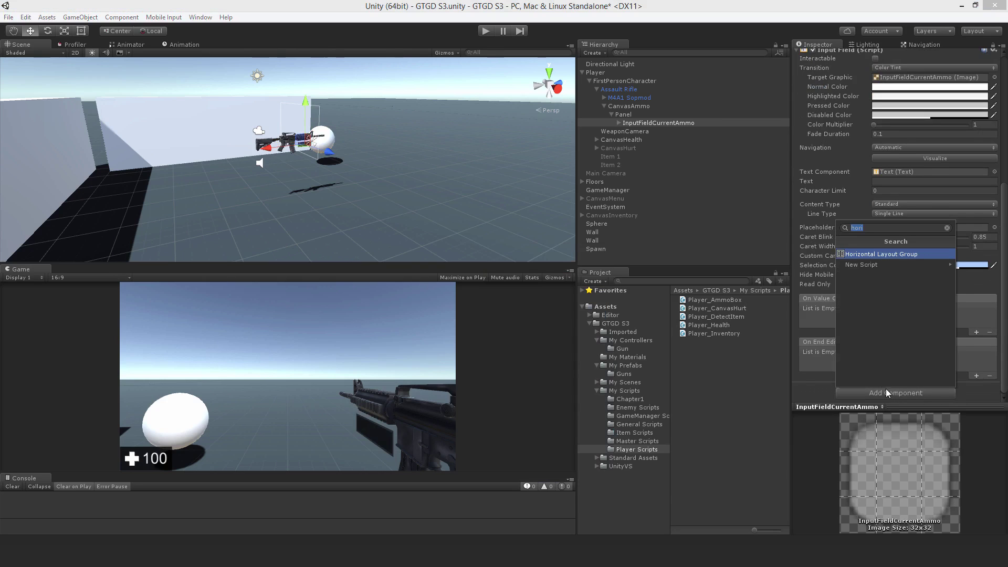
{"action": "type", "text": "ay"}
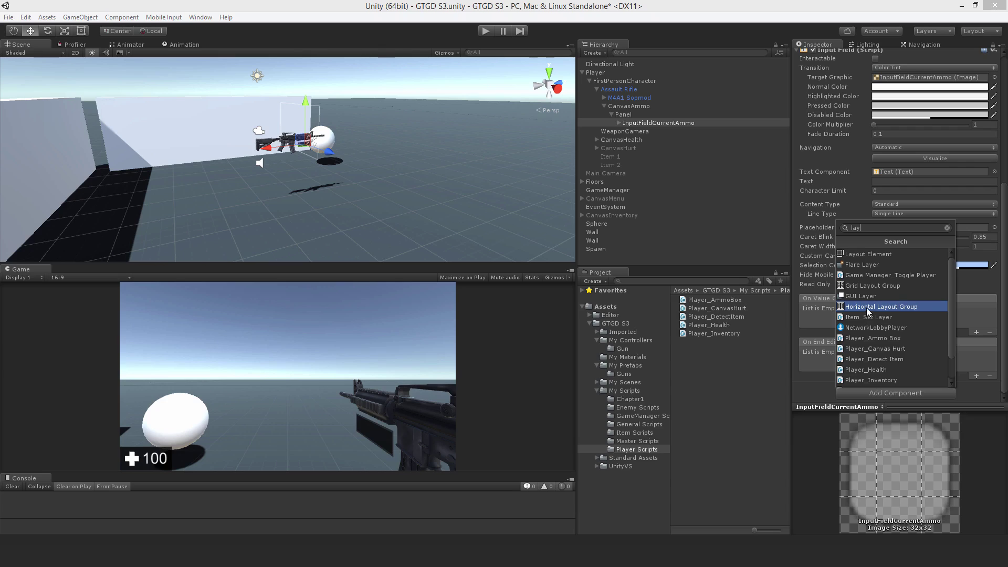
{"action": "left_click", "coordinate": [872, 257]}
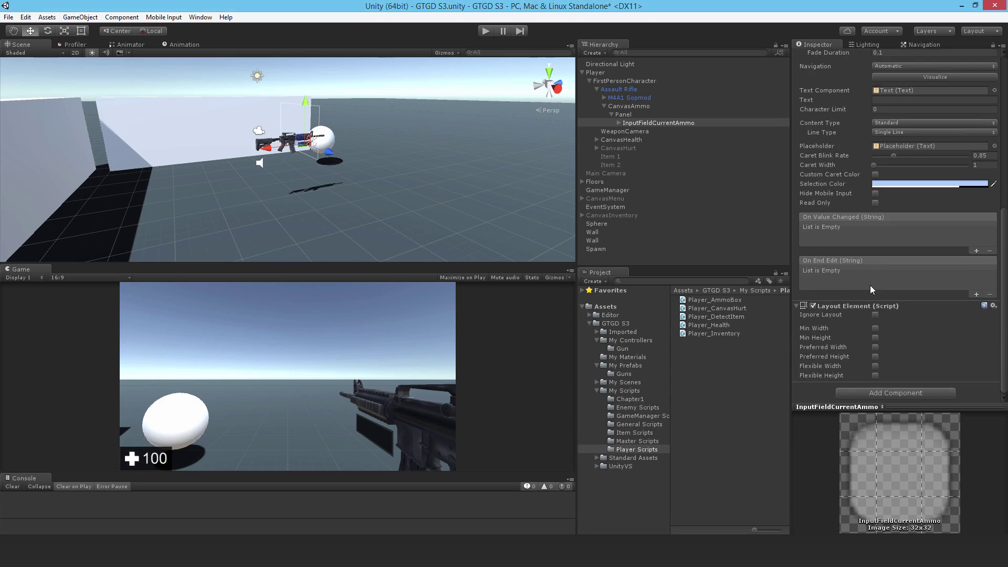
{"action": "left_click", "coordinate": [875, 328]}
{"action": "left_click", "coordinate": [913, 329]}
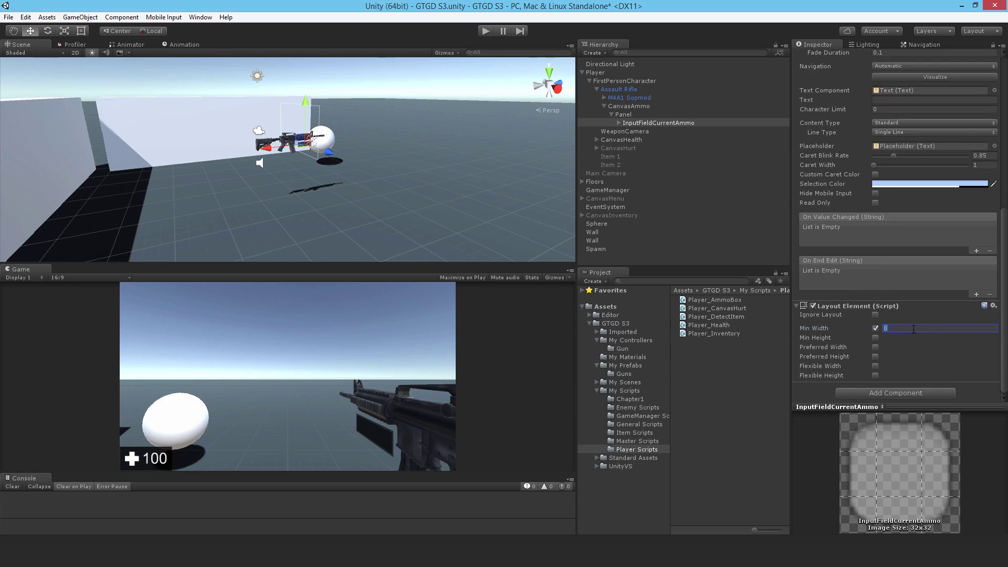
{"action": "type", "text": "150"}
- Set the input field's text to 30
{"action": "scroll", "coordinate": [908, 334], "scroll_direction": "up", "scroll_amount": 2}
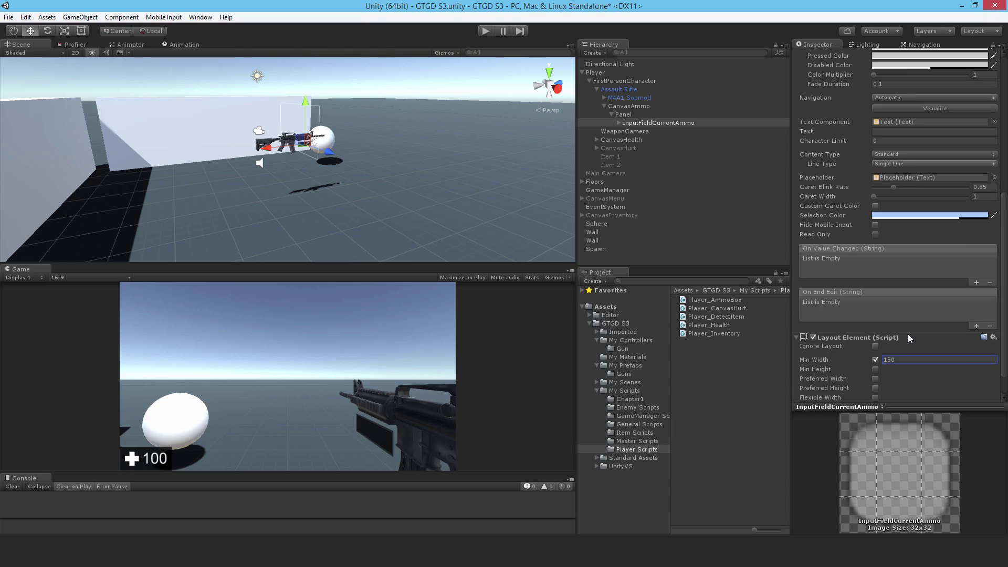
{"action": "scroll", "coordinate": [909, 334], "scroll_direction": "up", "scroll_amount": 5}
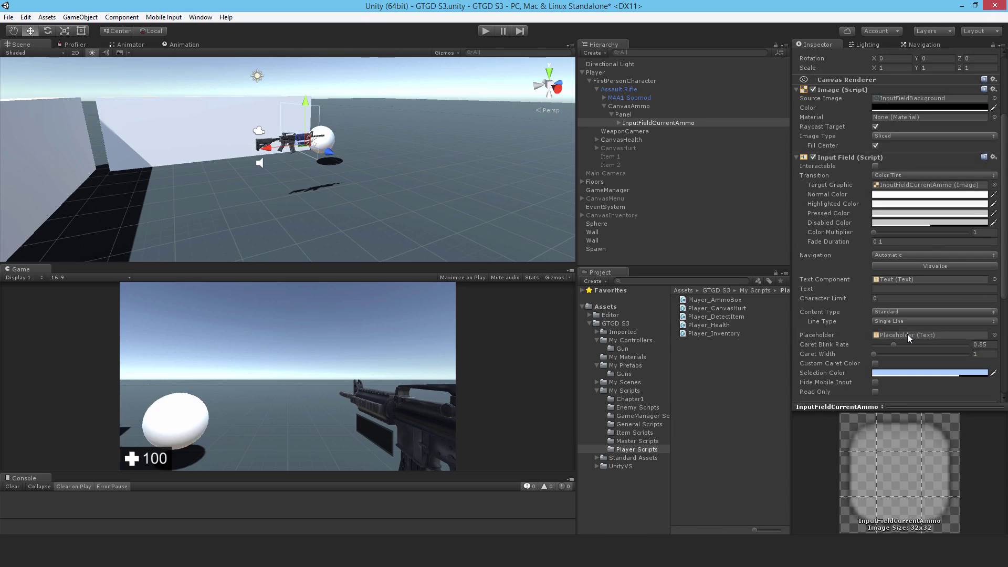
{"action": "left_click", "coordinate": [887, 289]}
{"action": "type", "text": "30"}
- Centre the ammo Text child and enable Best Fit with max size 130, keeping white colour
{"action": "left_click", "coordinate": [620, 124]}
{"action": "left_click", "coordinate": [638, 140]}
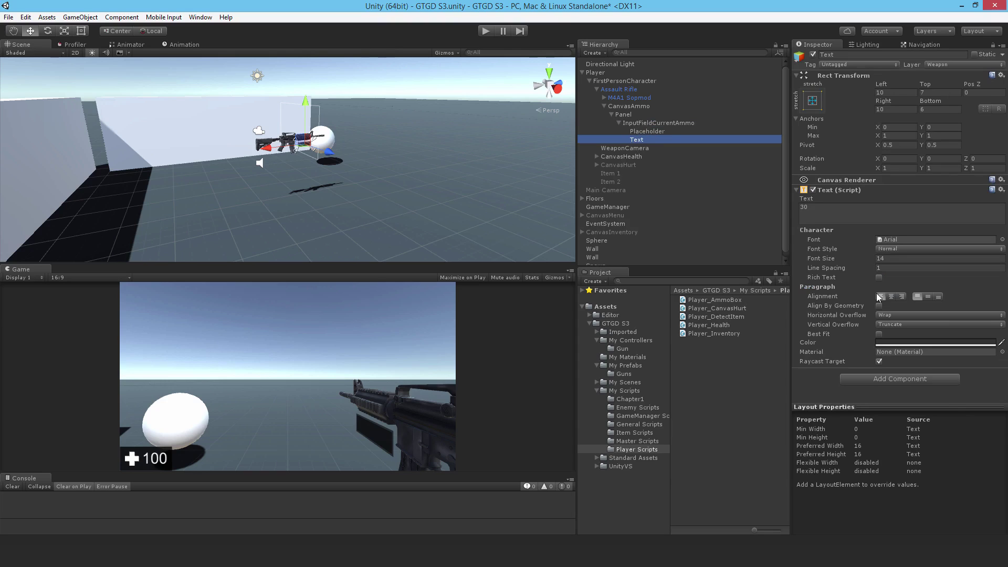
{"action": "left_click", "coordinate": [891, 296]}
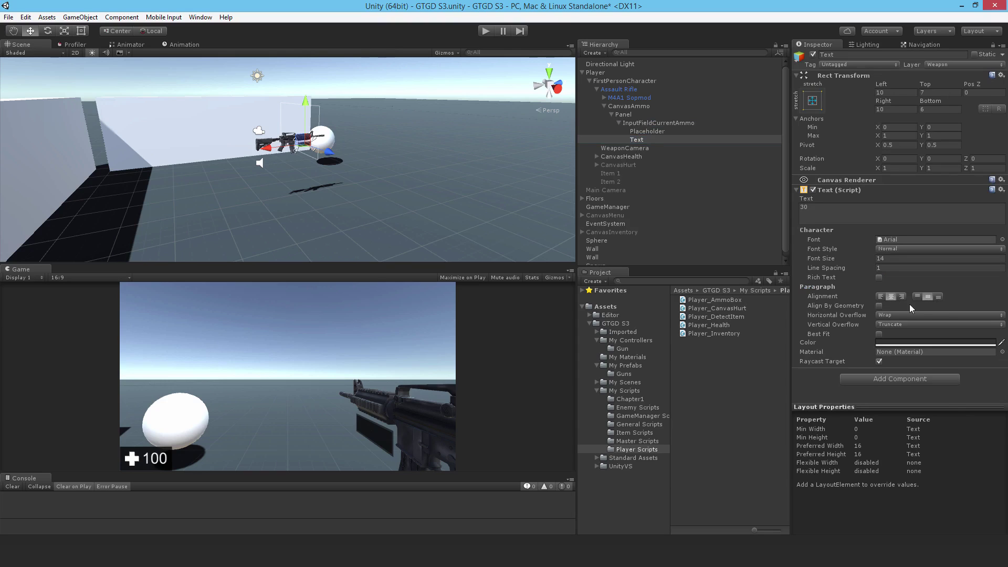
{"action": "left_click", "coordinate": [878, 334]}
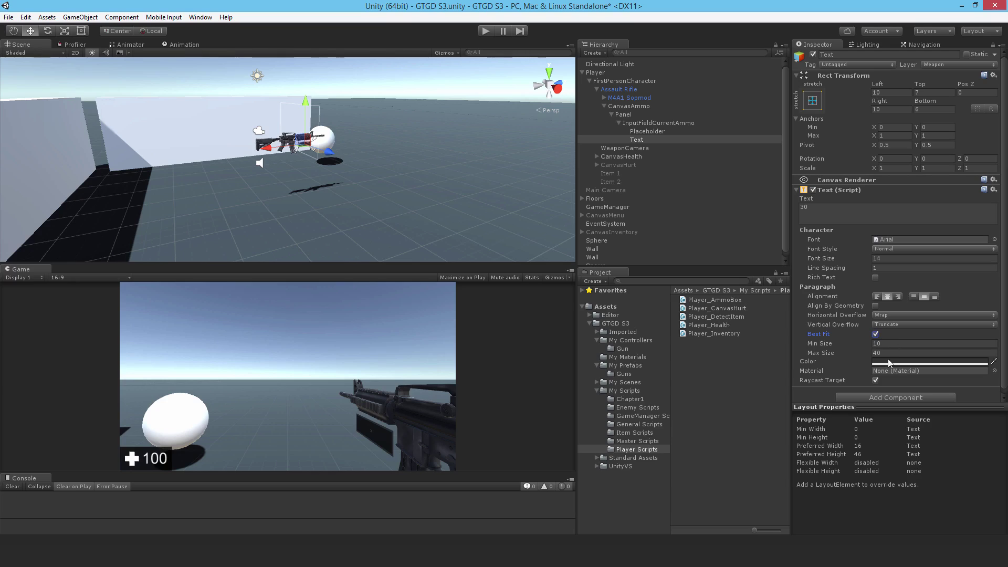
{"action": "left_click", "coordinate": [885, 353]}
{"action": "type", "text": "130"}
{"action": "left_click", "coordinate": [891, 361]}
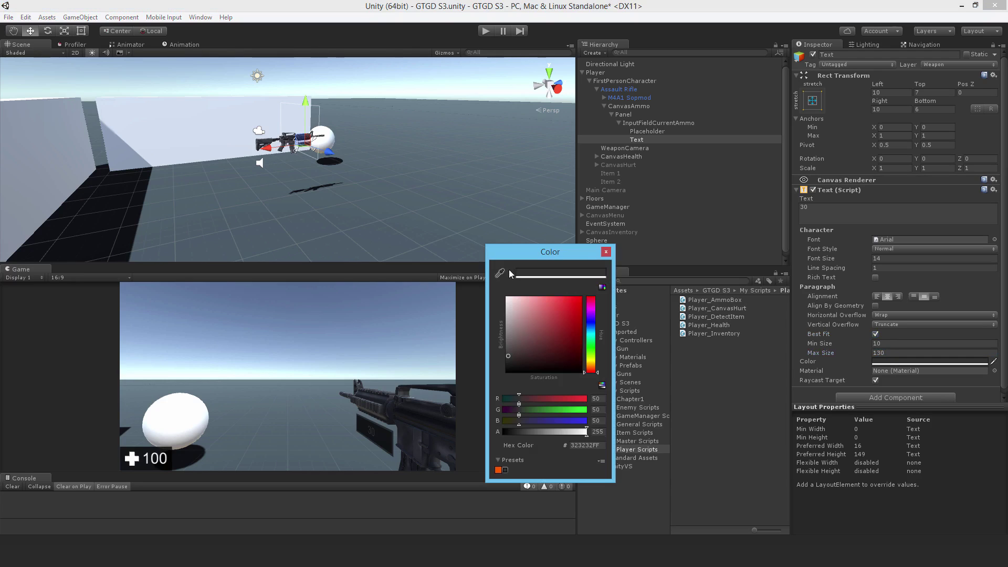
{"action": "left_click", "coordinate": [606, 252]}
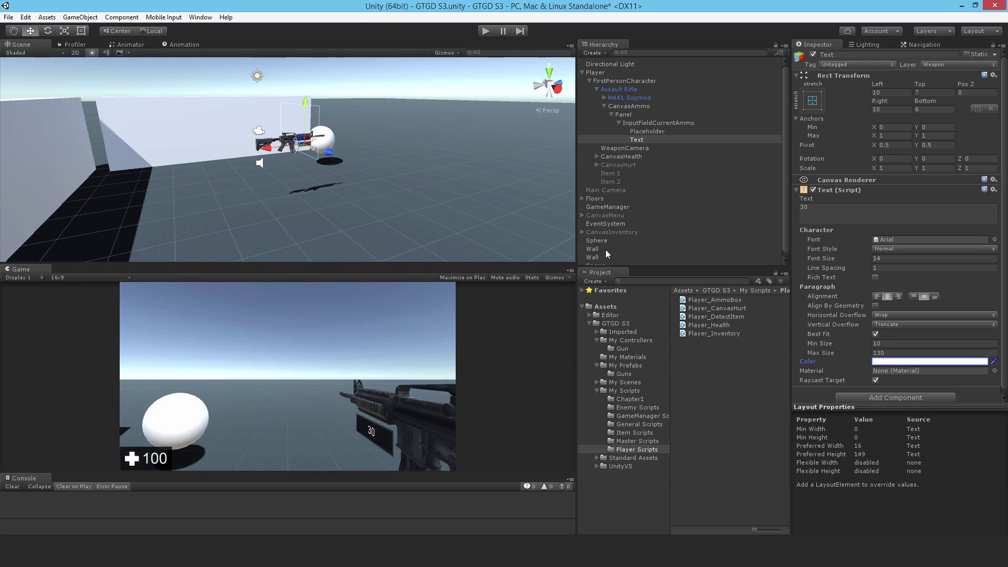
{"action": "left_click", "coordinate": [619, 124]}
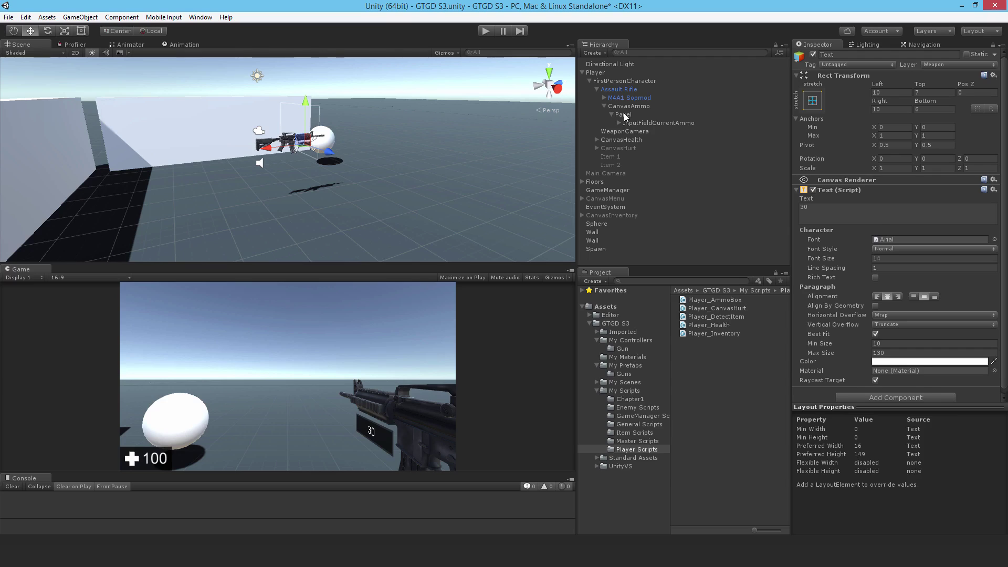
{"action": "left_click", "coordinate": [624, 115]}
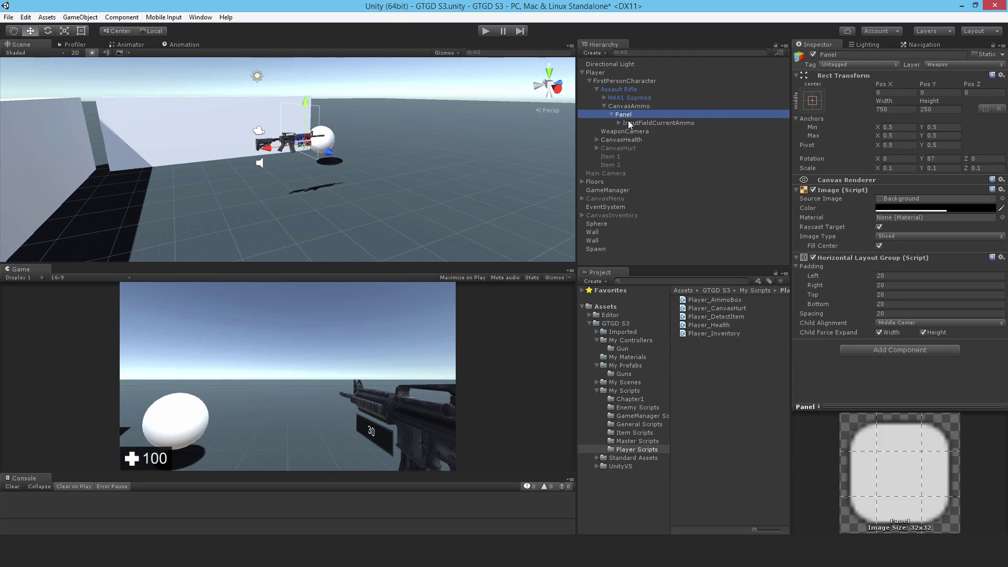
- Add a Text object under the Panel named TextDivider
{"action": "right_click", "coordinate": [629, 121]}
{"action": "mouse_move", "coordinate": [651, 262]}
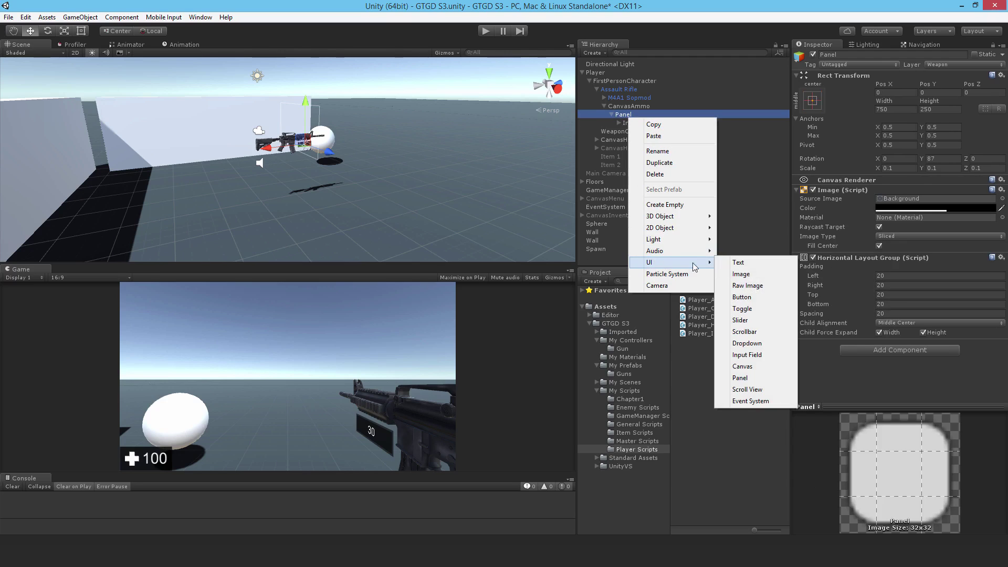
{"action": "left_click", "coordinate": [741, 264]}
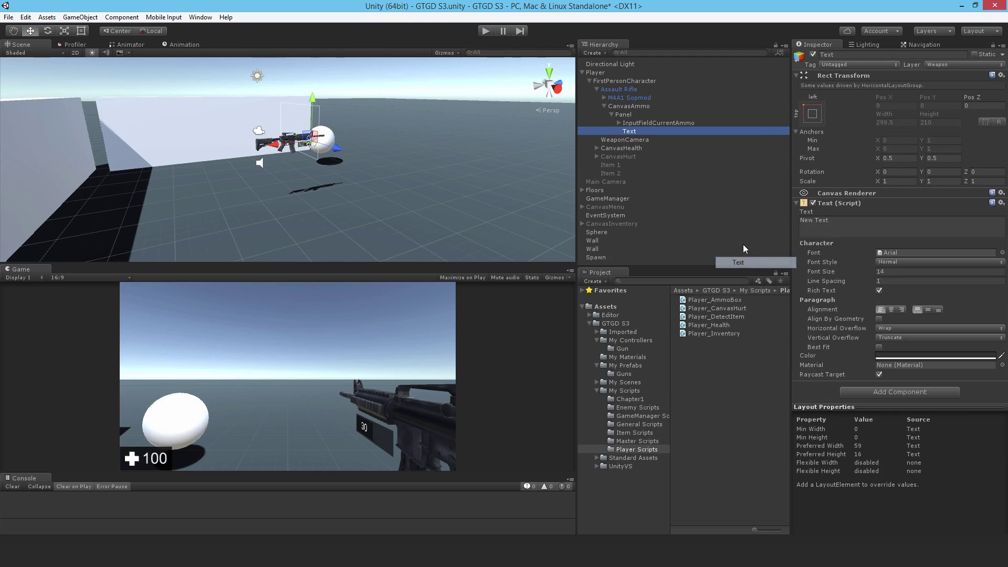
{"action": "left_click", "coordinate": [840, 55]}
{"action": "type", "text": "Divid"}
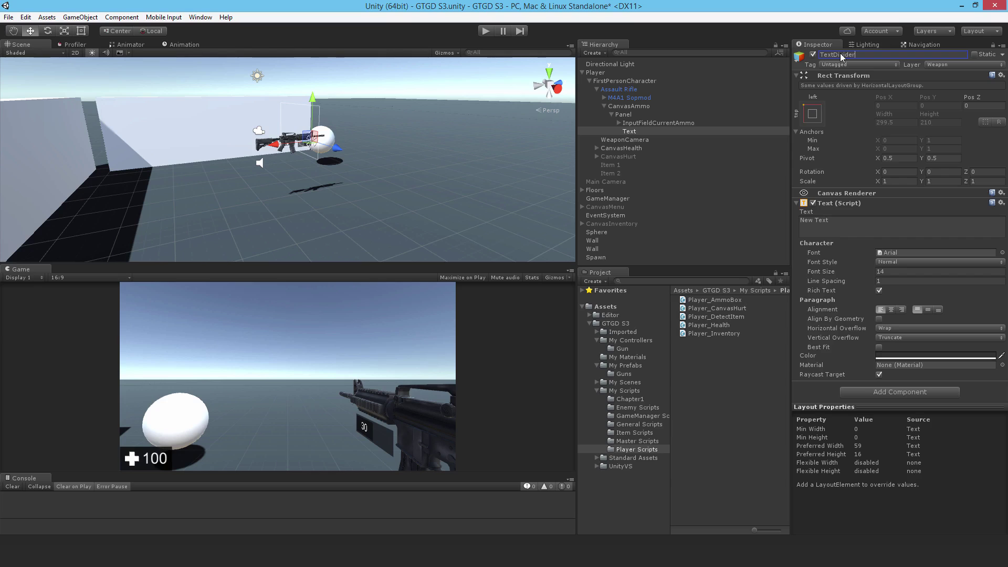
{"action": "type", "text": "er"}
{"action": "key", "text": "Return"}
- Give TextDivider a Layout Element with a minimum width of 100
{"action": "left_click", "coordinate": [877, 390]}
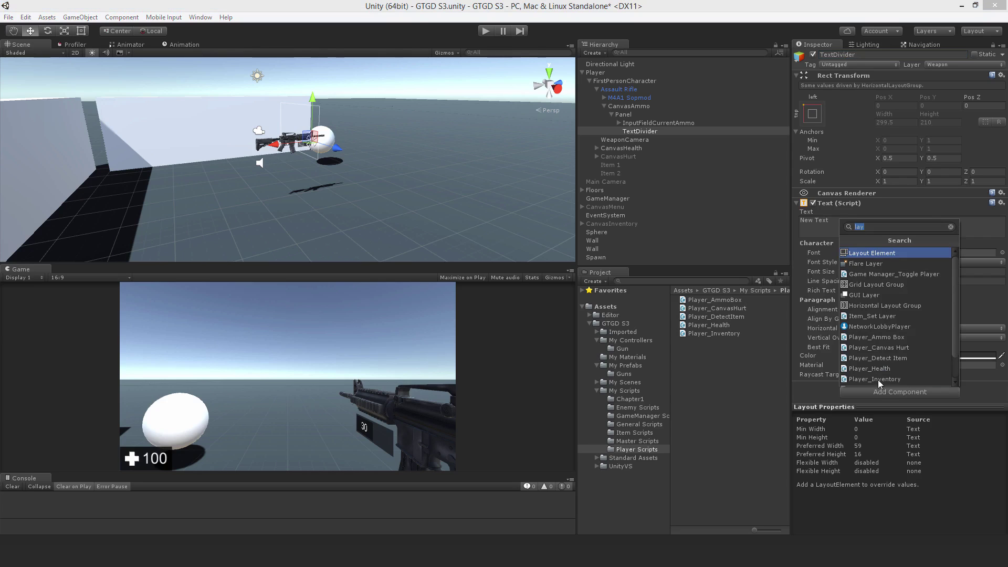
{"action": "left_click", "coordinate": [875, 254]}
{"action": "scroll", "coordinate": [871, 260], "scroll_direction": "down", "scroll_amount": 3}
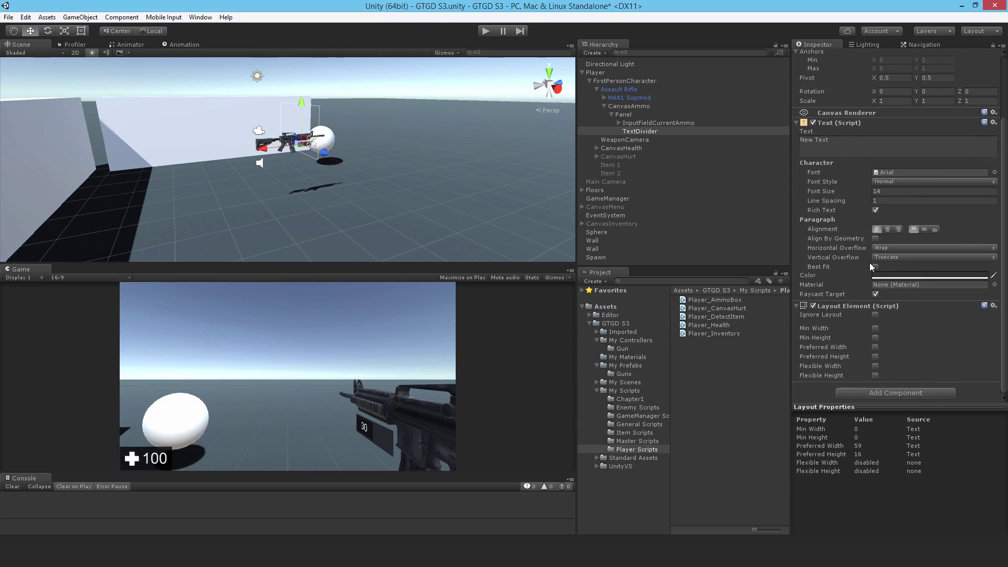
{"action": "left_click", "coordinate": [874, 328]}
{"action": "left_click", "coordinate": [895, 327]}
{"action": "type", "text": "100"}
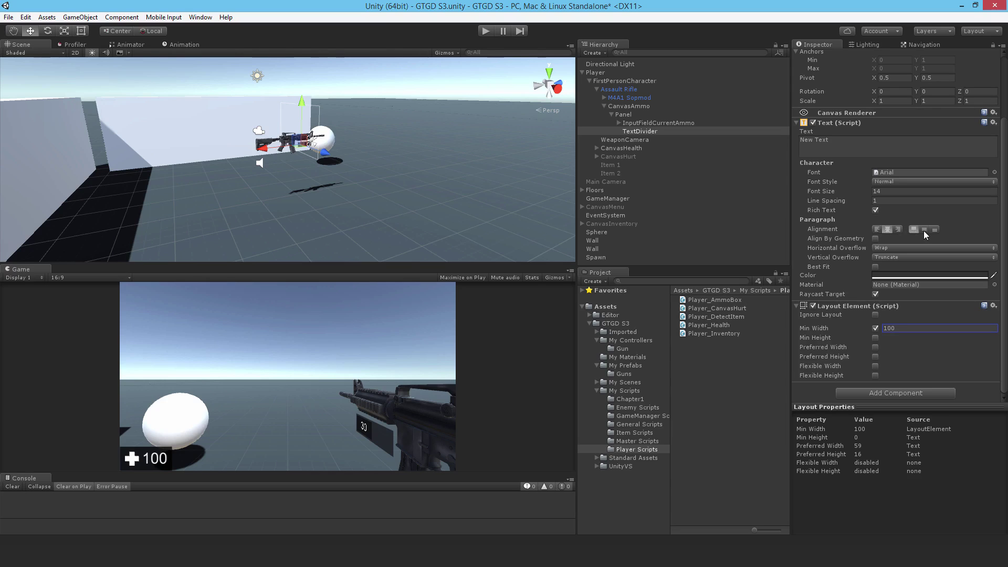
- Turn on Best Fit, set the divider text to '/' and max size to 30
{"action": "left_click", "coordinate": [875, 267]}
{"action": "scroll", "coordinate": [894, 256], "scroll_direction": "down", "scroll_amount": 2}
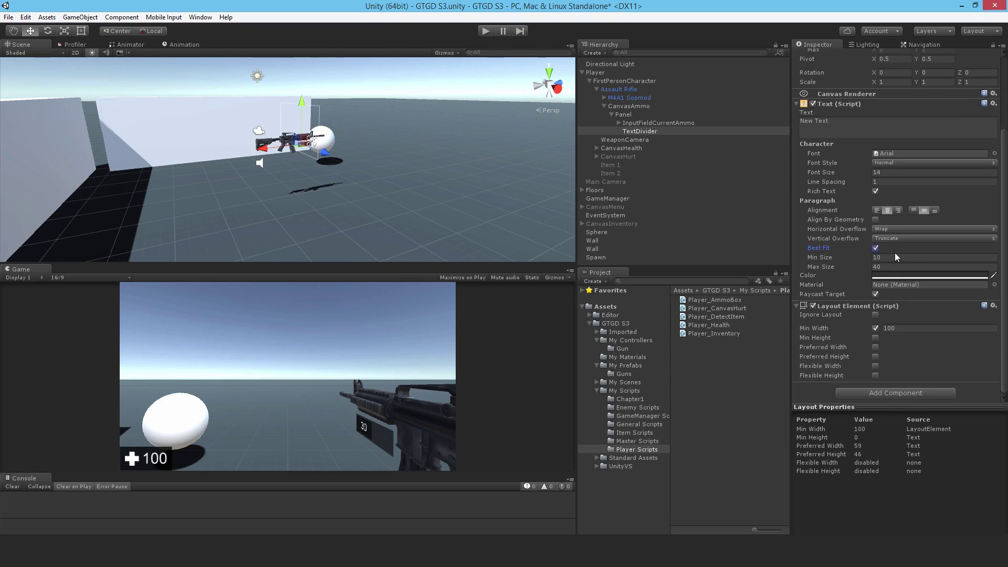
{"action": "left_click", "coordinate": [886, 275]}
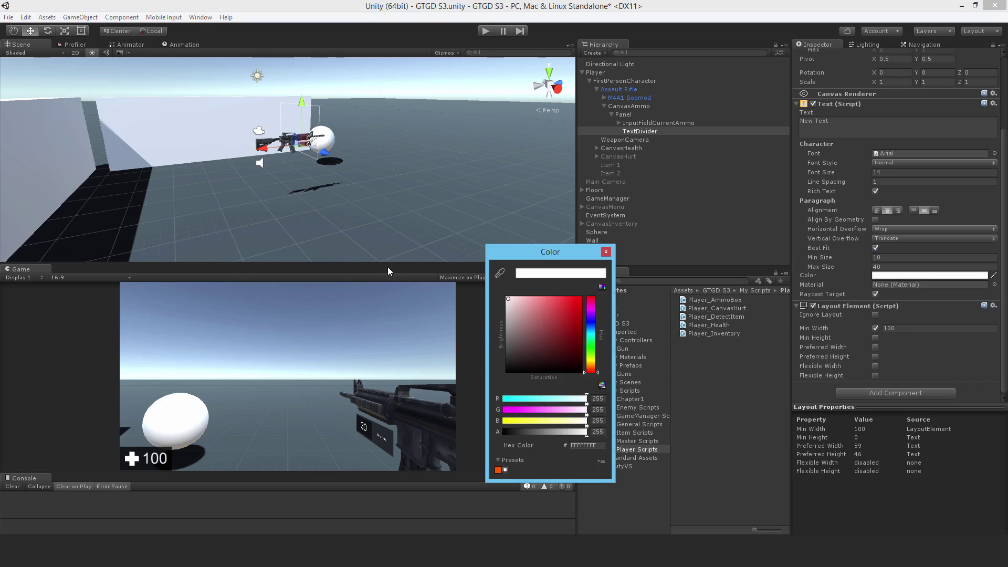
{"action": "left_click", "coordinate": [605, 252]}
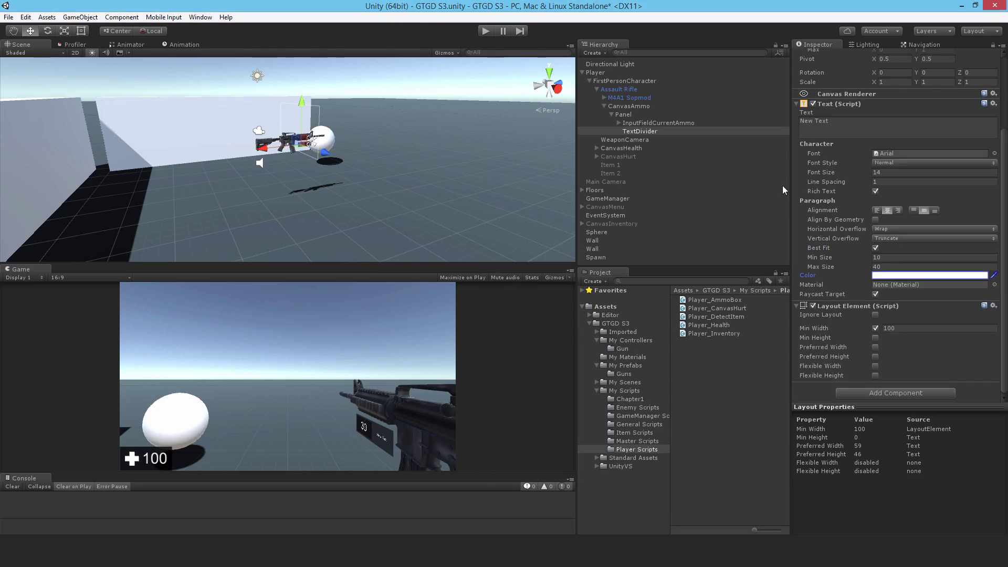
{"action": "left_click", "coordinate": [859, 123]}
{"action": "key", "text": "ctrl+a"}
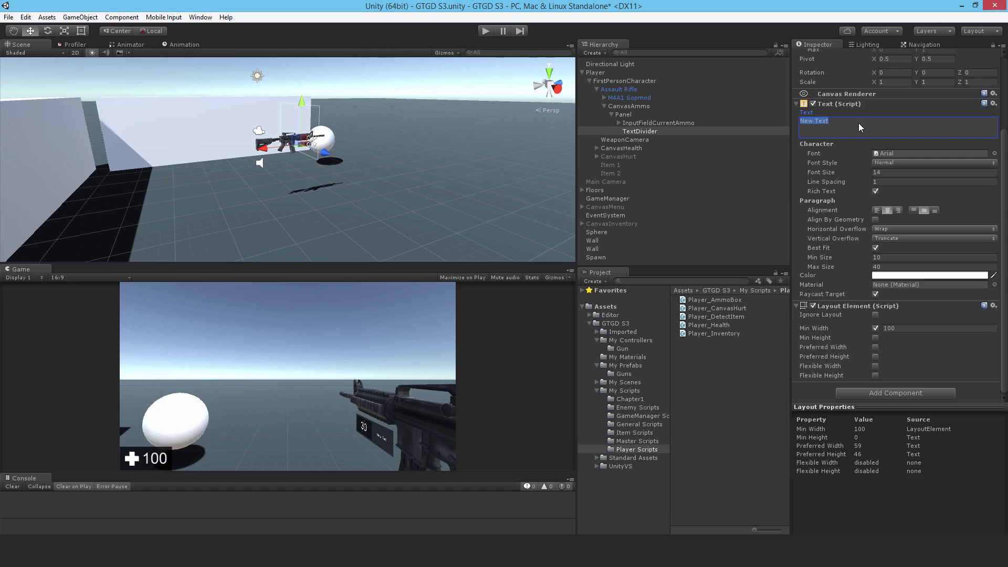
{"action": "type", "text": "/"}
{"action": "left_click", "coordinate": [898, 267]}
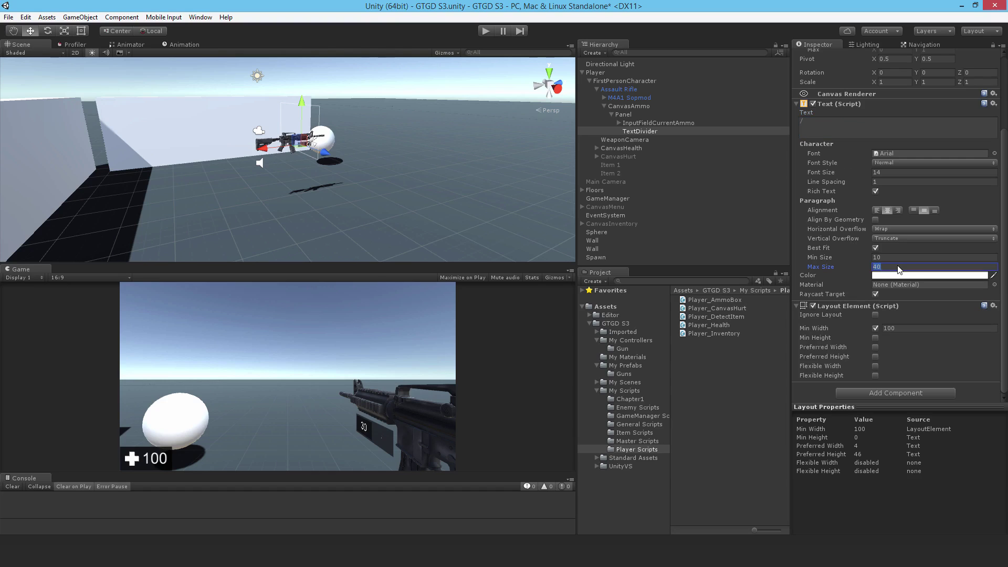
{"action": "type", "text": "300"}
- Add an input field under the Panel named InputFieldCarriedAmmo
{"action": "left_click", "coordinate": [624, 115]}
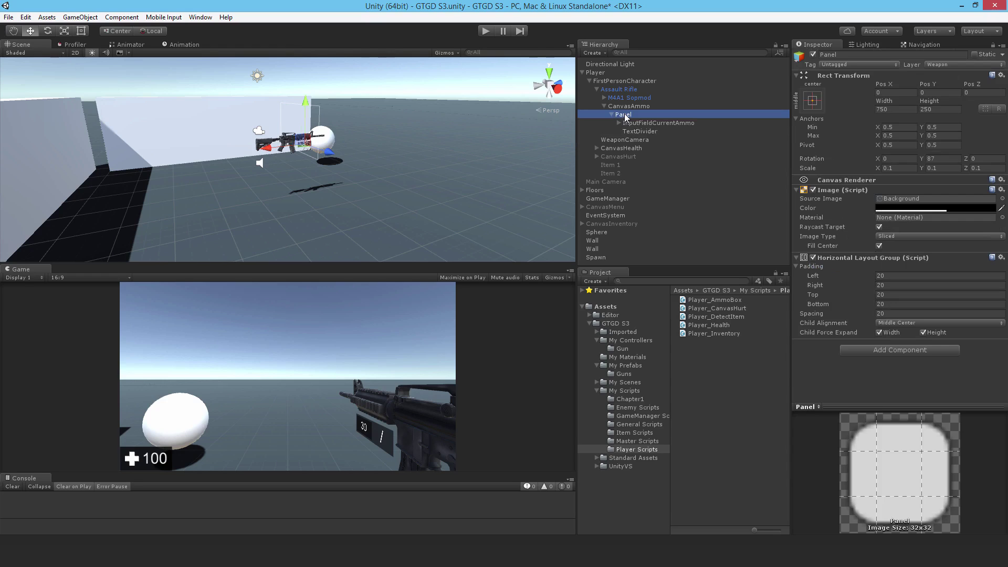
{"action": "right_click", "coordinate": [624, 115]}
{"action": "mouse_move", "coordinate": [660, 260]}
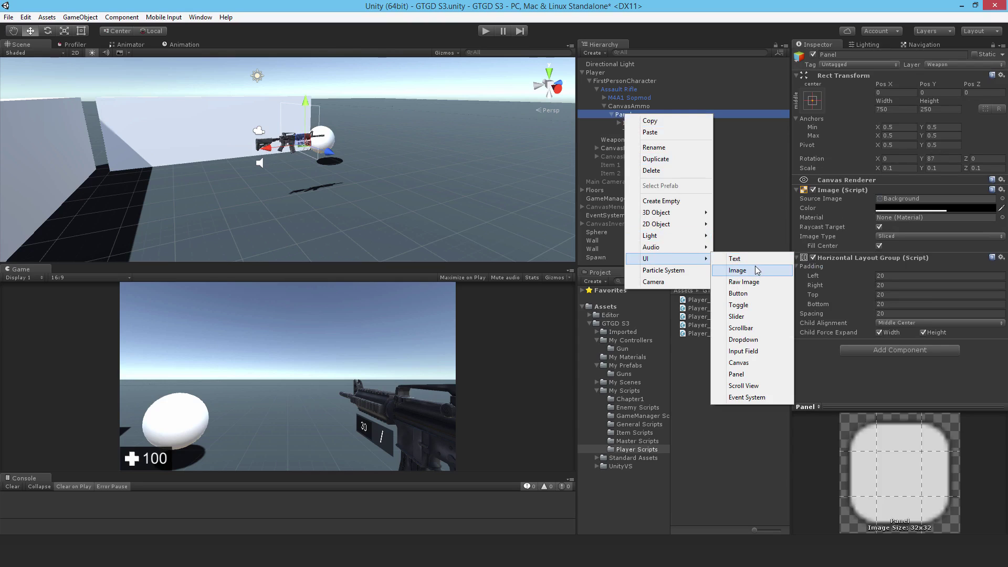
{"action": "left_click", "coordinate": [739, 351]}
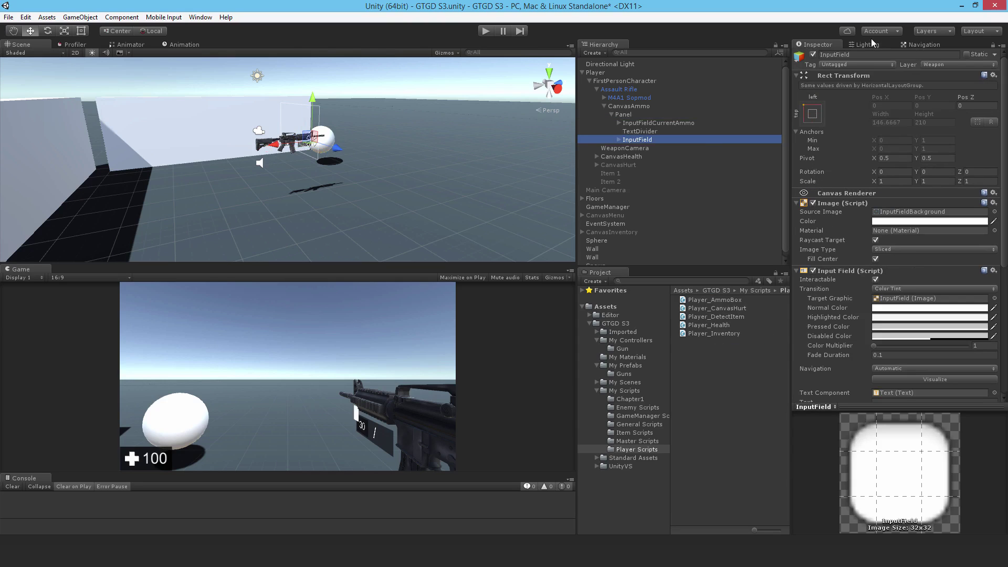
{"action": "left_click", "coordinate": [858, 54]}
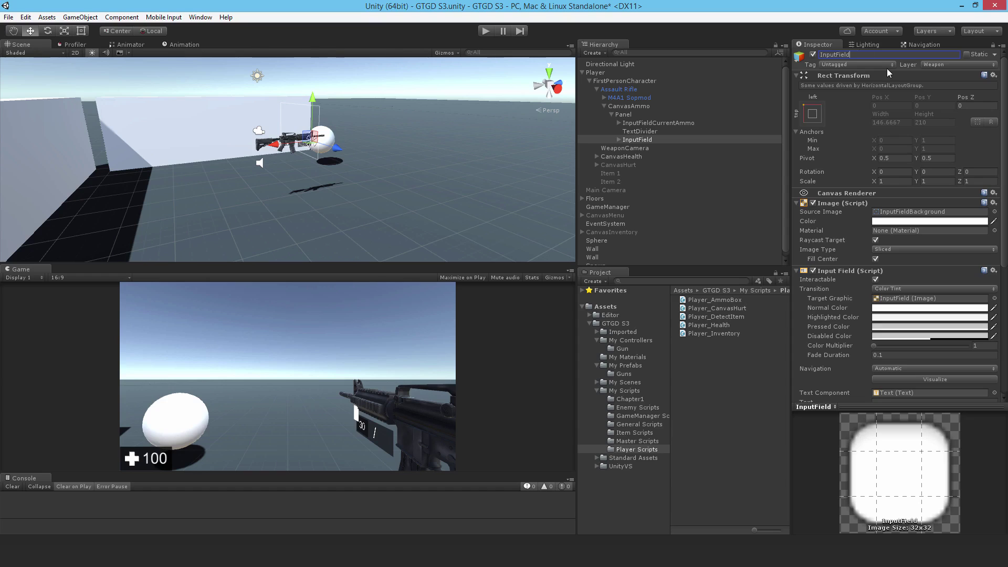
{"action": "type", "text": "CarriedAmmo"}
{"action": "key", "text": "Return"}
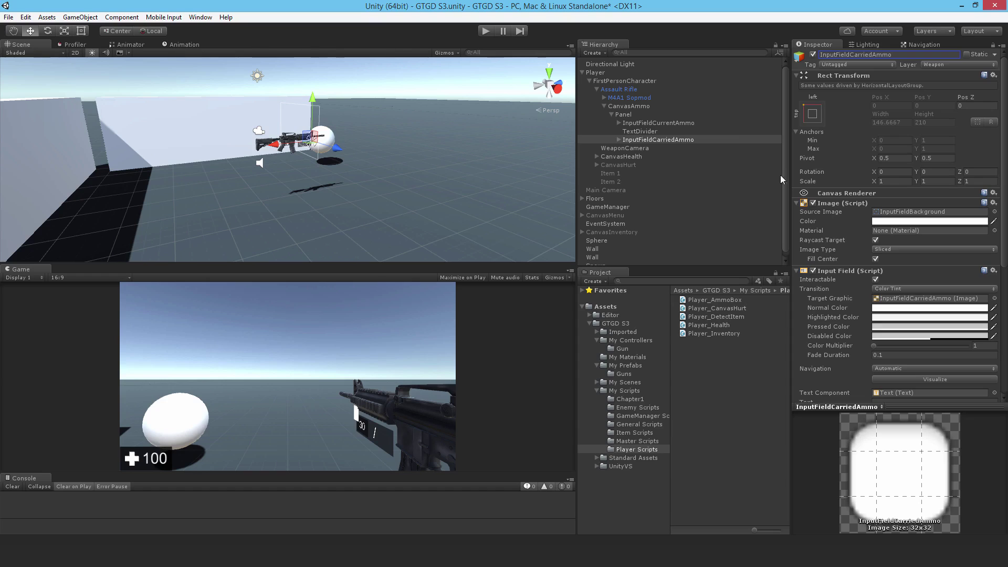
- Make the carried-ammo field non-interactable with a black background and text 100
{"action": "left_click", "coordinate": [875, 279]}
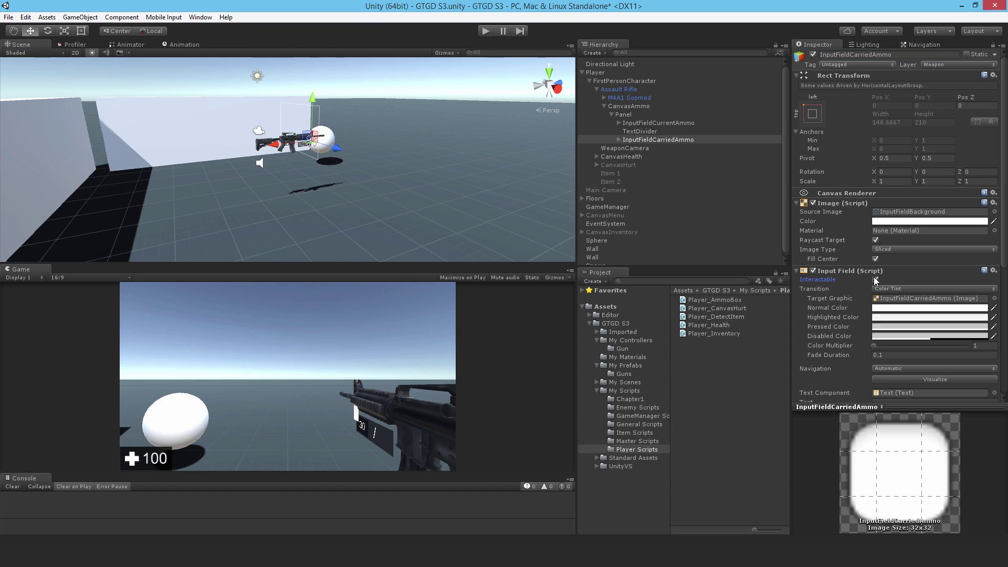
{"action": "left_click", "coordinate": [884, 221]}
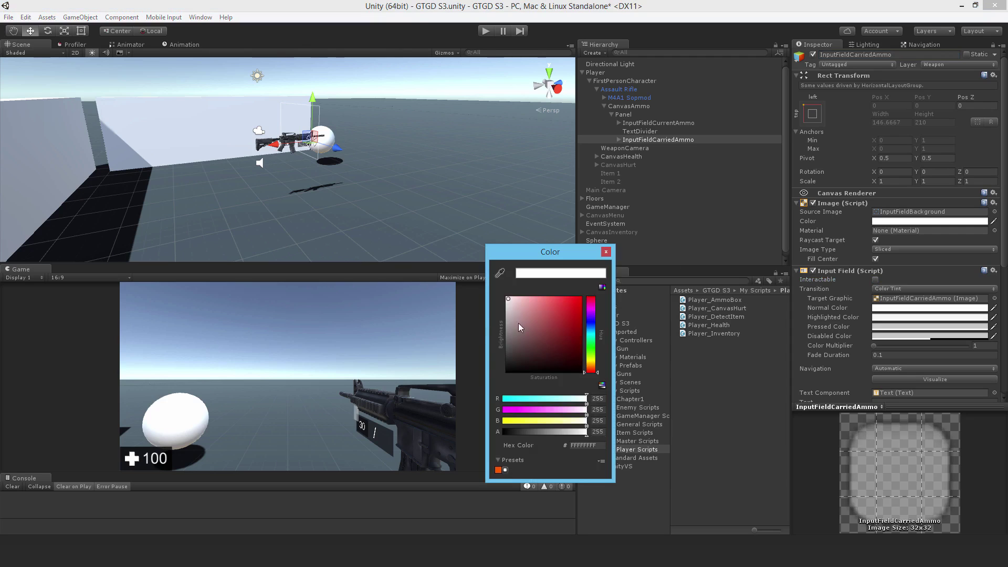
{"action": "left_click_drag", "start_coordinate": [514, 332], "coordinate": [497, 372]}
{"action": "left_click", "coordinate": [606, 252]}
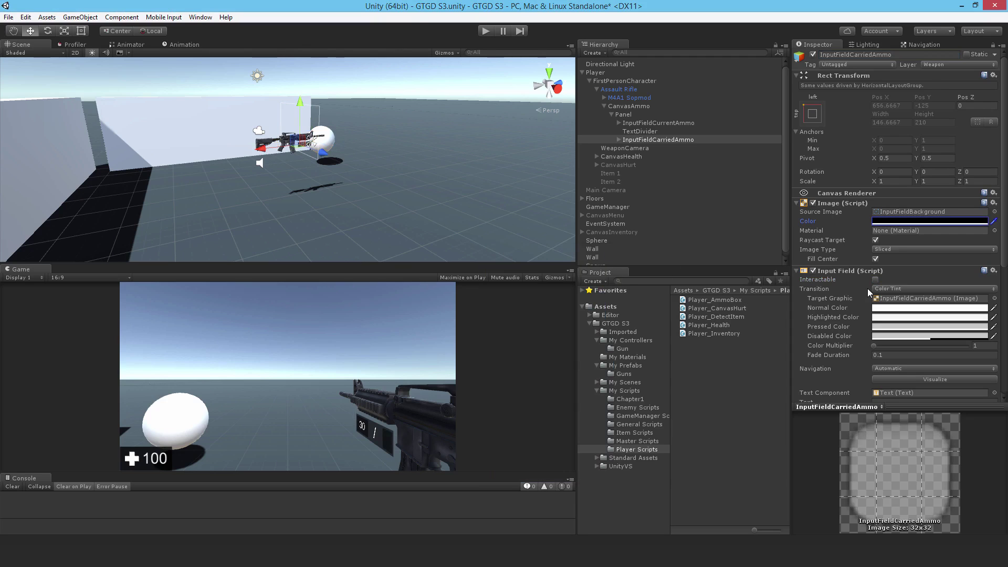
{"action": "scroll", "coordinate": [867, 288], "scroll_direction": "down", "scroll_amount": 3}
{"action": "scroll", "coordinate": [857, 291], "scroll_direction": "down", "scroll_amount": 2}
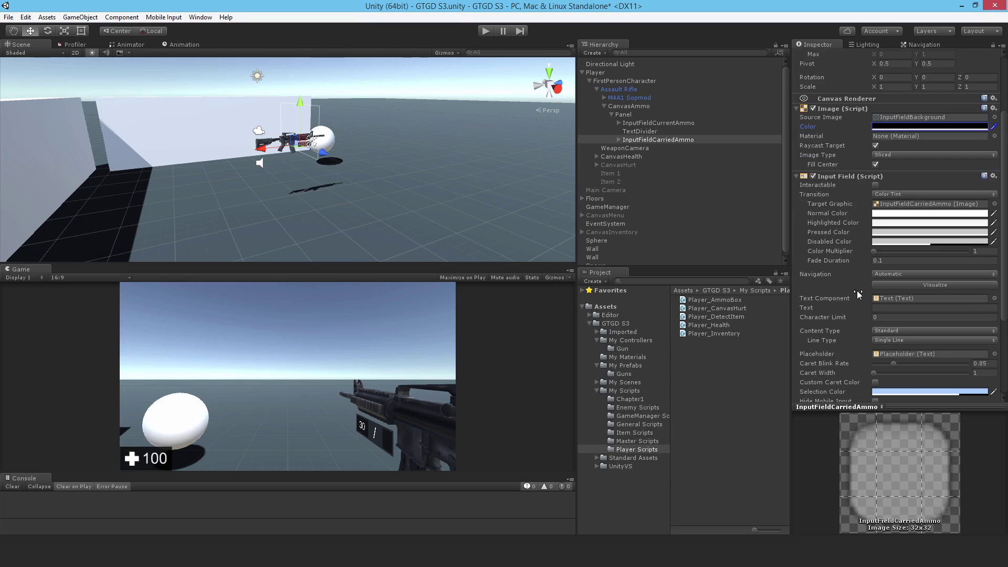
{"action": "left_click", "coordinate": [876, 308]}
{"action": "type", "text": "100"}
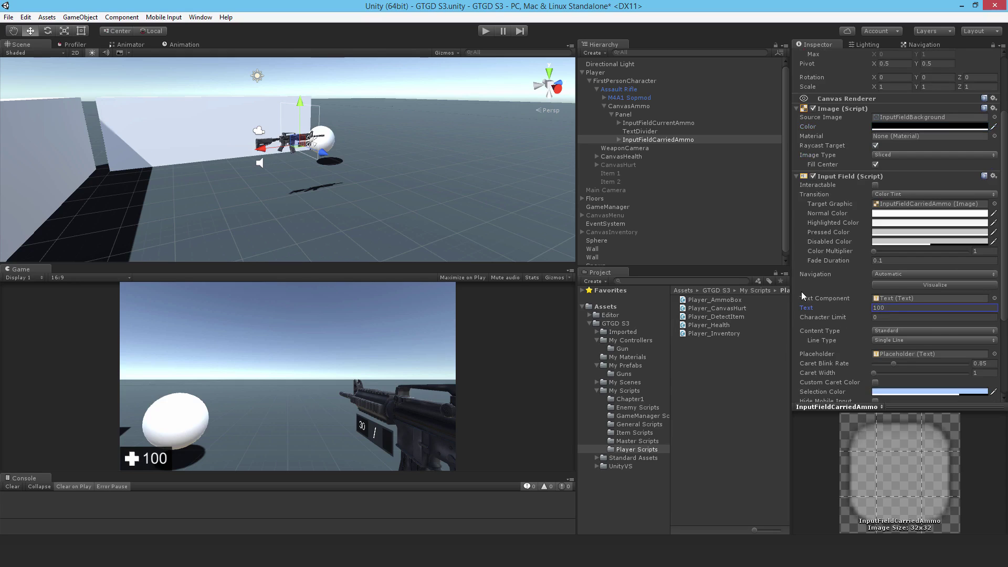
- Add a Layout Element to the field with a minimum width of 150
{"action": "scroll", "coordinate": [891, 284], "scroll_direction": "down", "scroll_amount": 8}
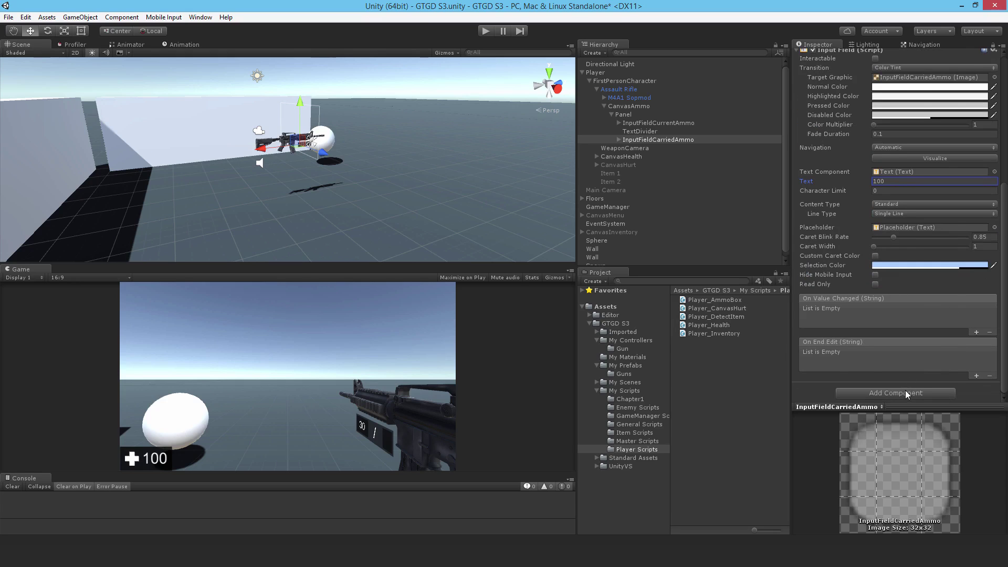
{"action": "left_click", "coordinate": [905, 393]}
{"action": "left_click", "coordinate": [869, 253]}
{"action": "scroll", "coordinate": [869, 253], "scroll_direction": "down", "scroll_amount": 5}
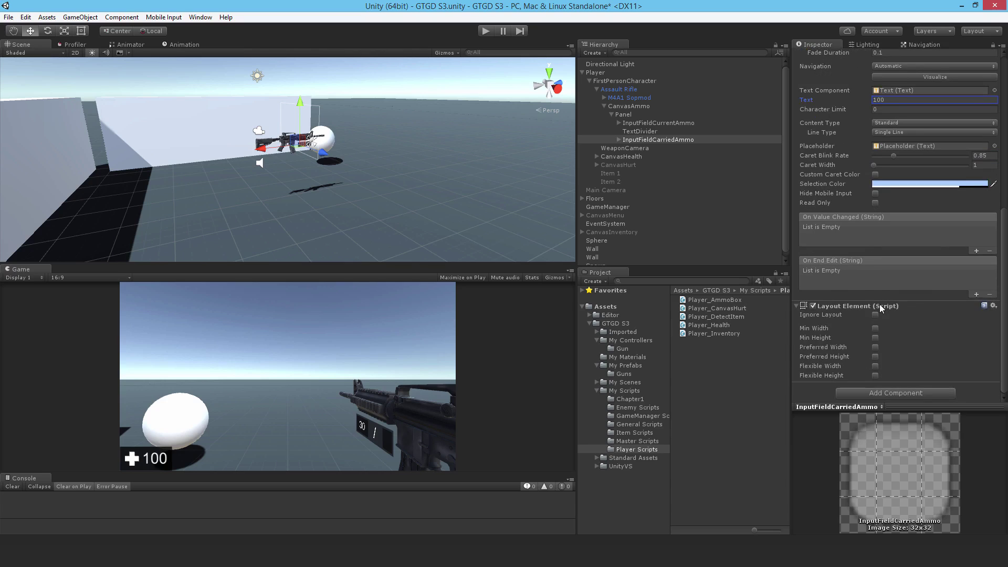
{"action": "left_click", "coordinate": [874, 328]}
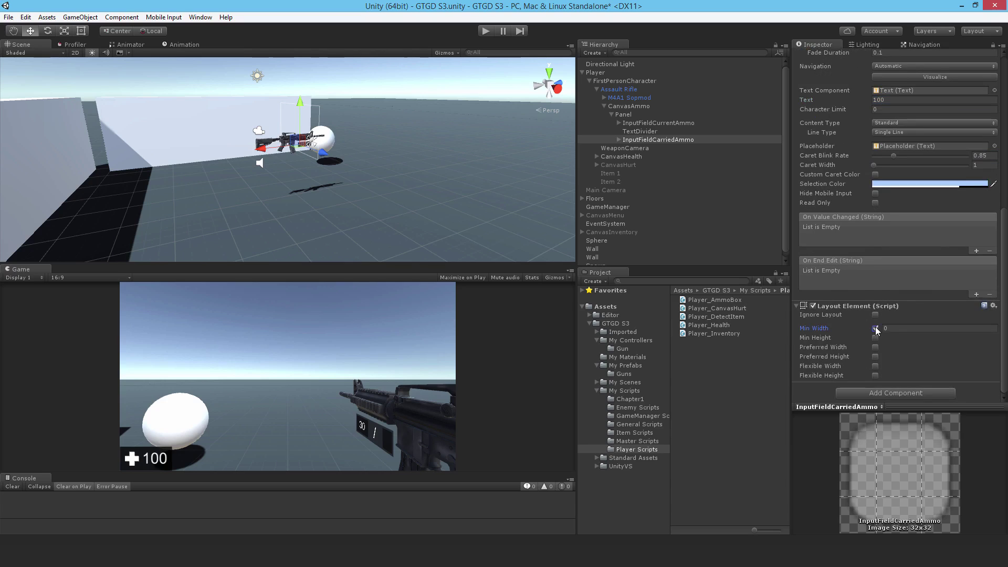
{"action": "left_click", "coordinate": [902, 329]}
{"action": "type", "text": "150"}
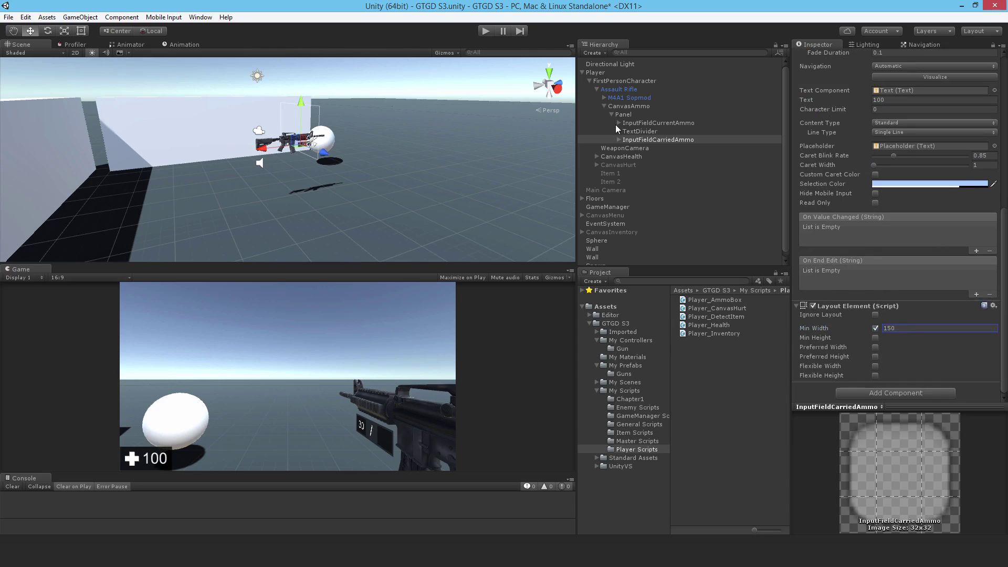
- Enable Best Fit with Max Size 130 on InputFieldCarriedAmmo's Text child
{"action": "left_click", "coordinate": [620, 140]}
{"action": "left_click", "coordinate": [636, 157]}
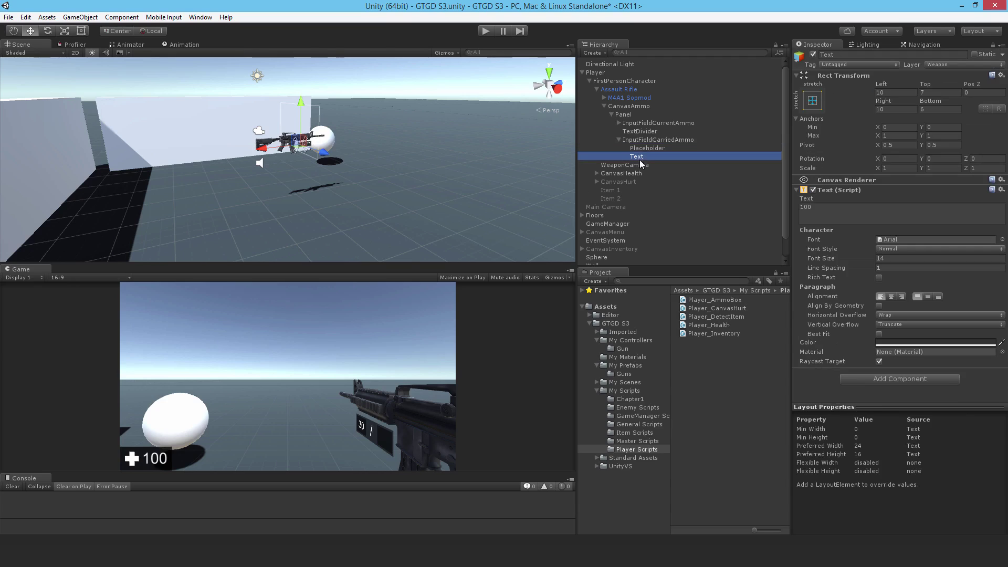
{"action": "left_click", "coordinate": [888, 297]}
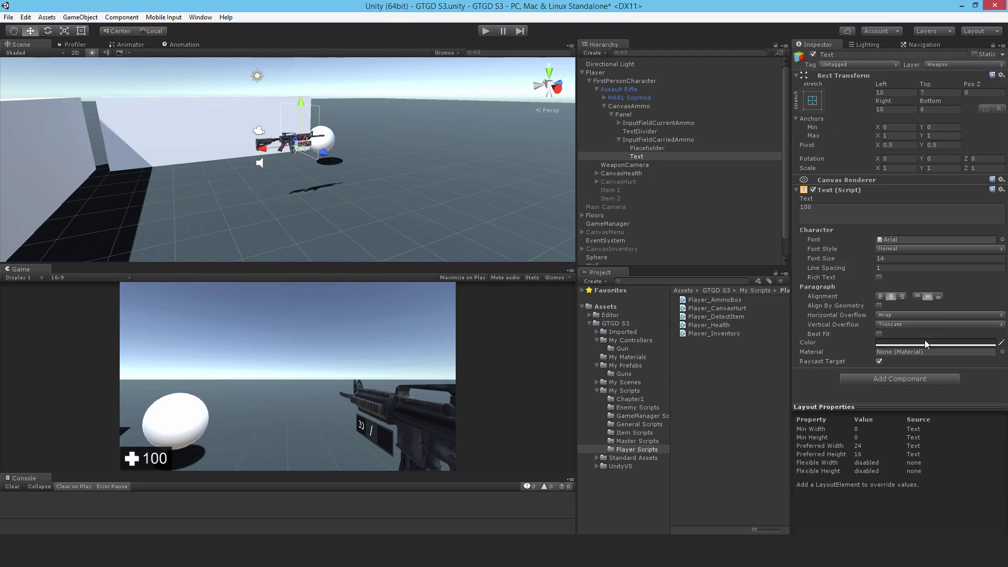
{"action": "left_click", "coordinate": [879, 333]}
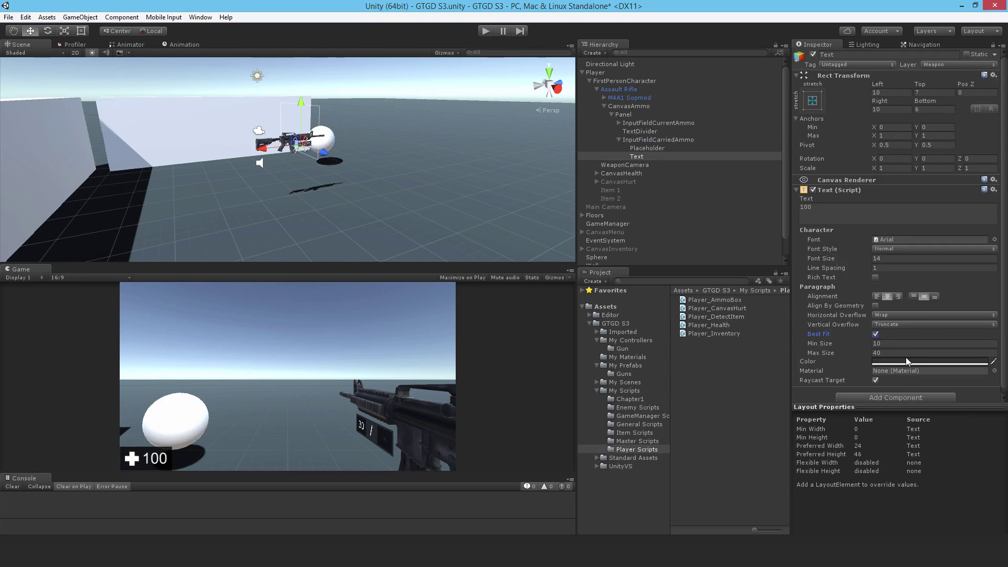
{"action": "left_click", "coordinate": [902, 352]}
{"action": "type", "text": "130"}
{"action": "left_click", "coordinate": [900, 362]}
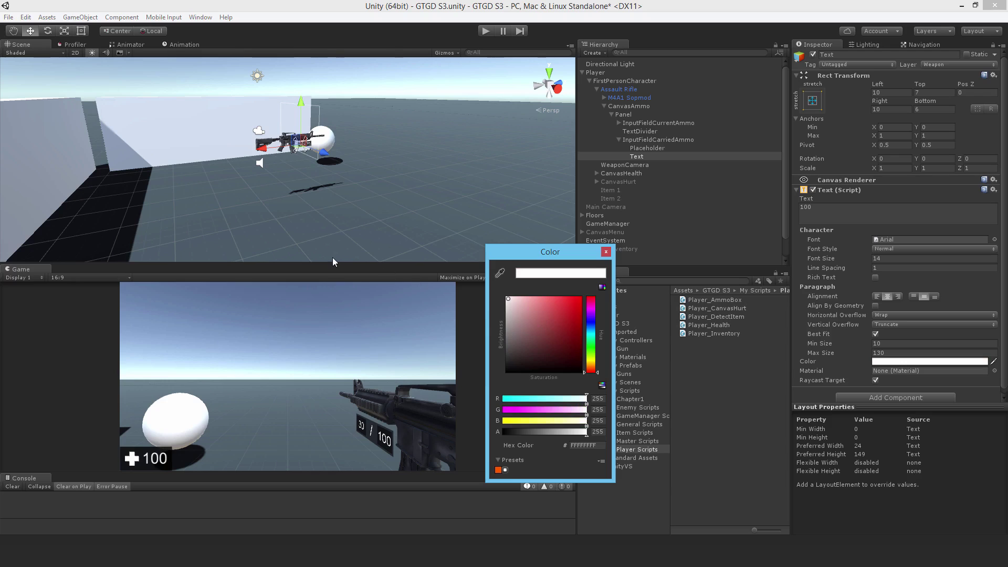
{"action": "left_click", "coordinate": [605, 252]}
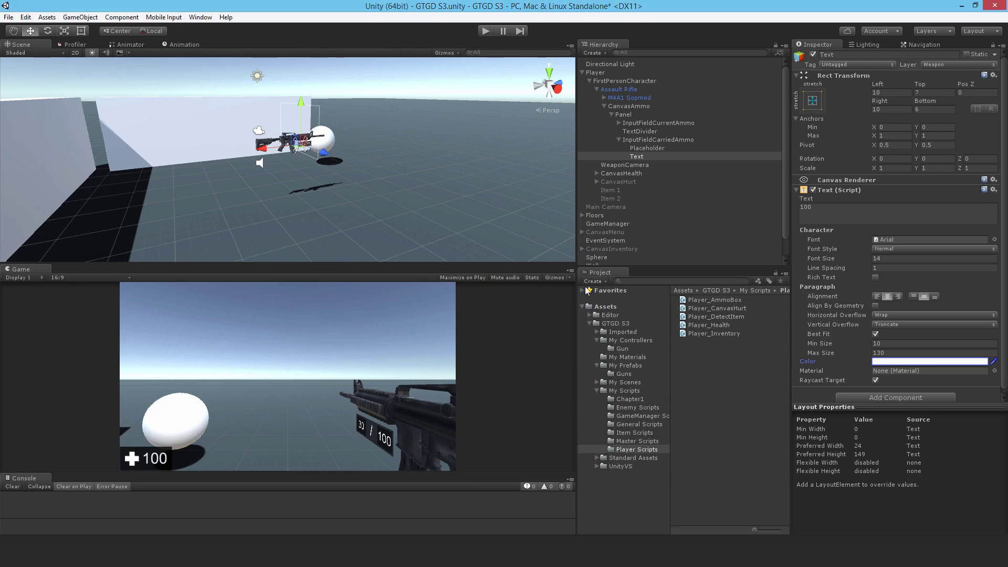
{"action": "left_click", "coordinate": [619, 140]}
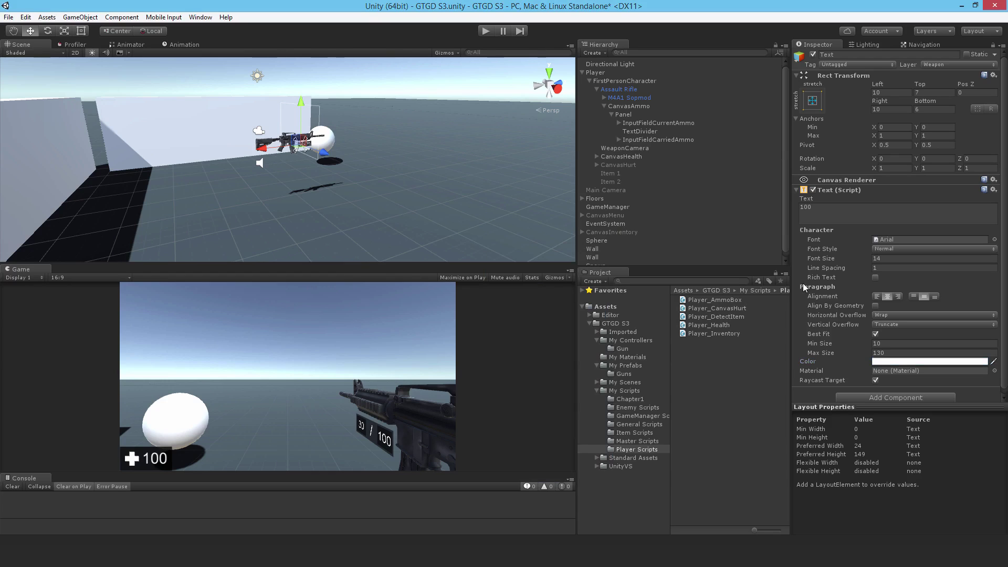
- Add an Image under Panel with a Layout Element overriding minimum width to 100
{"action": "right_click", "coordinate": [623, 117]}
{"action": "mouse_move", "coordinate": [666, 263]}
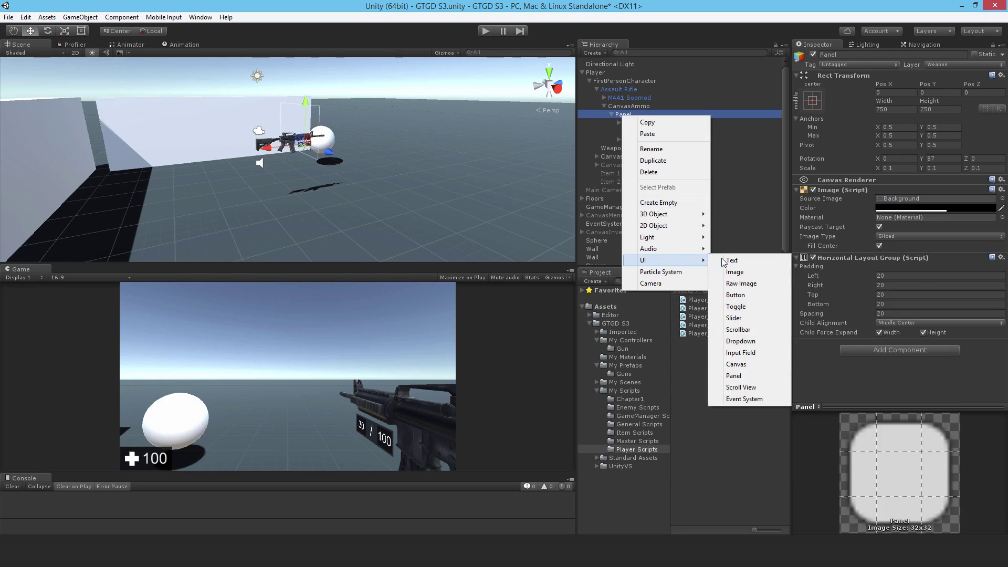
{"action": "left_click", "coordinate": [734, 273]}
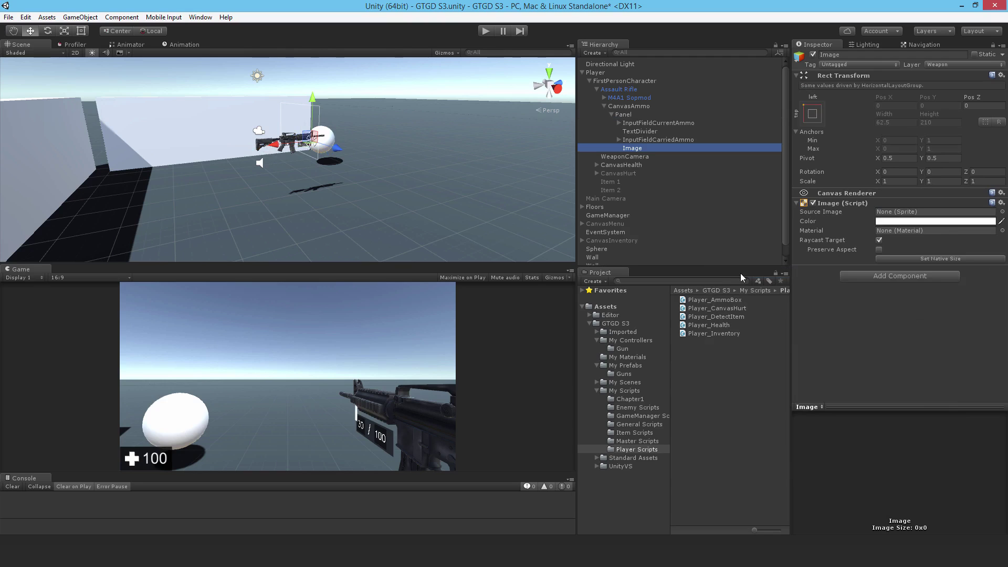
{"action": "left_click", "coordinate": [882, 277]}
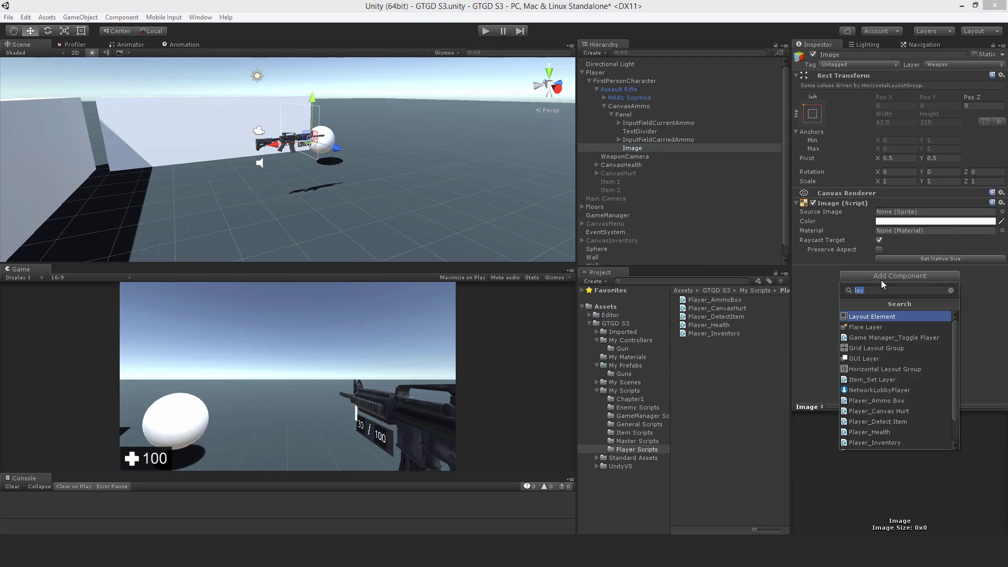
{"action": "left_click", "coordinate": [868, 317]}
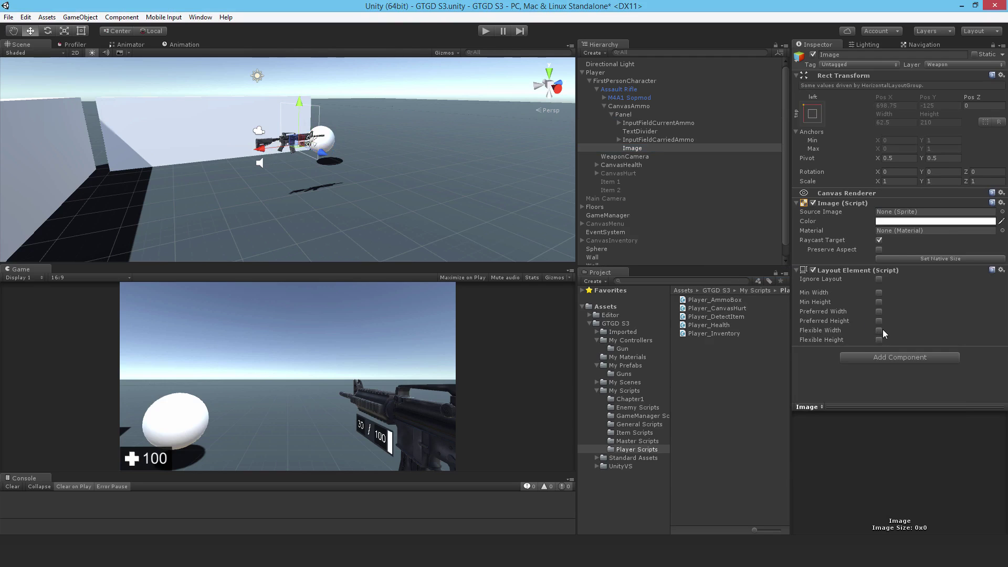
{"action": "left_click", "coordinate": [878, 293]}
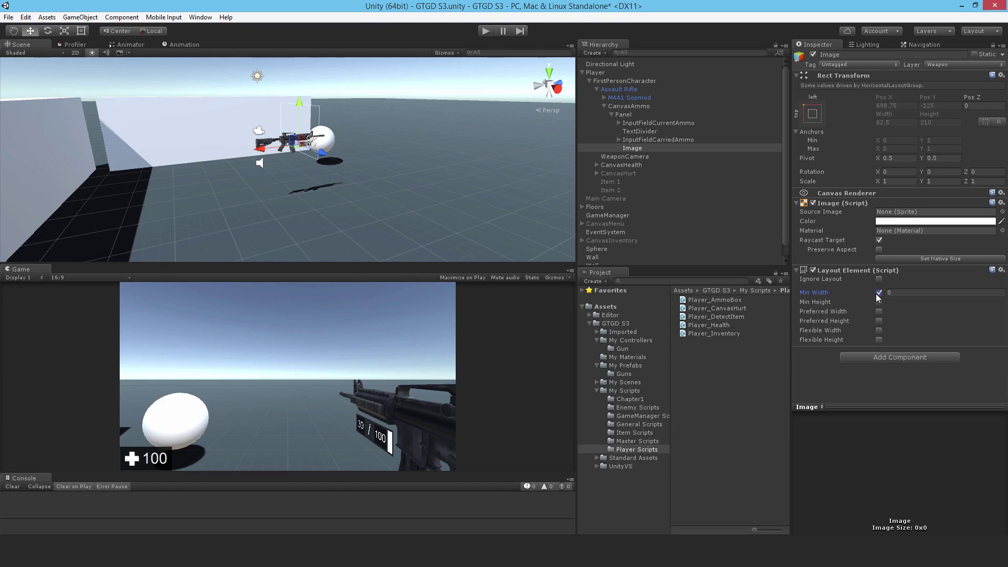
{"action": "left_click", "coordinate": [898, 293]}
{"action": "type", "text": "100"}
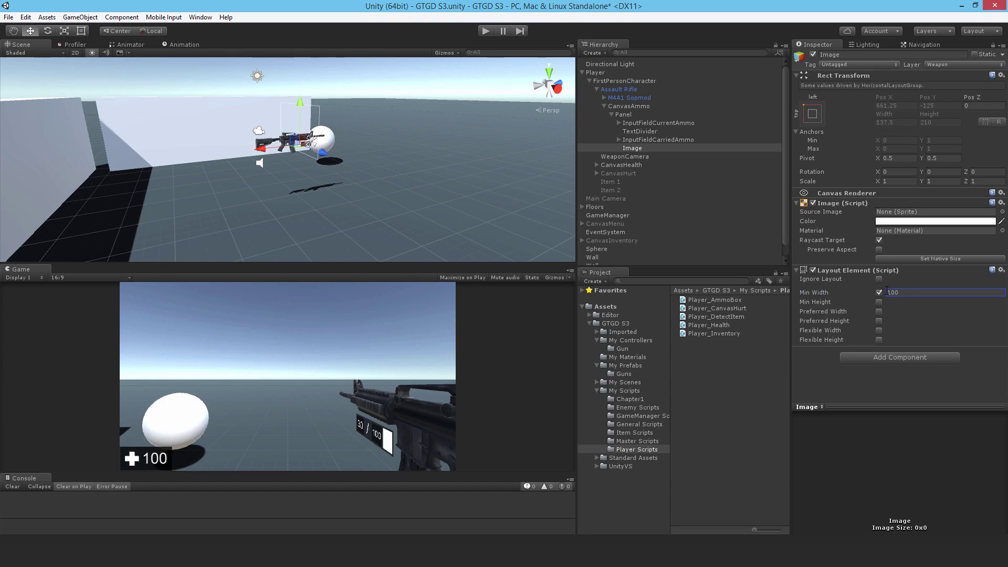
- Set the image's Scale Y to 0.5 and colour it pure green
{"action": "left_click", "coordinate": [935, 181]}
{"action": "key", "text": "BackSpace"}
{"action": "type", "text": "0.5"}
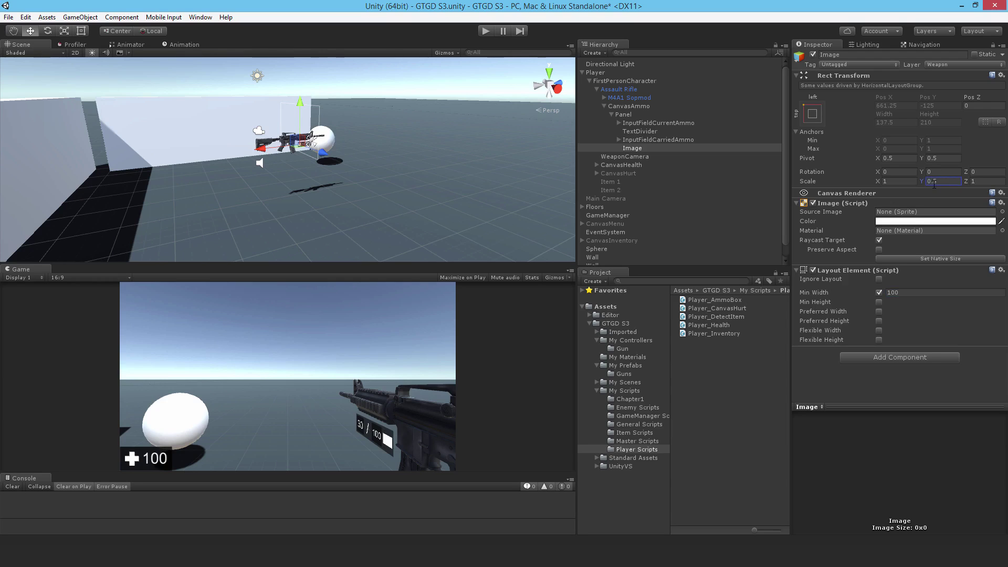
{"action": "left_click", "coordinate": [914, 221]}
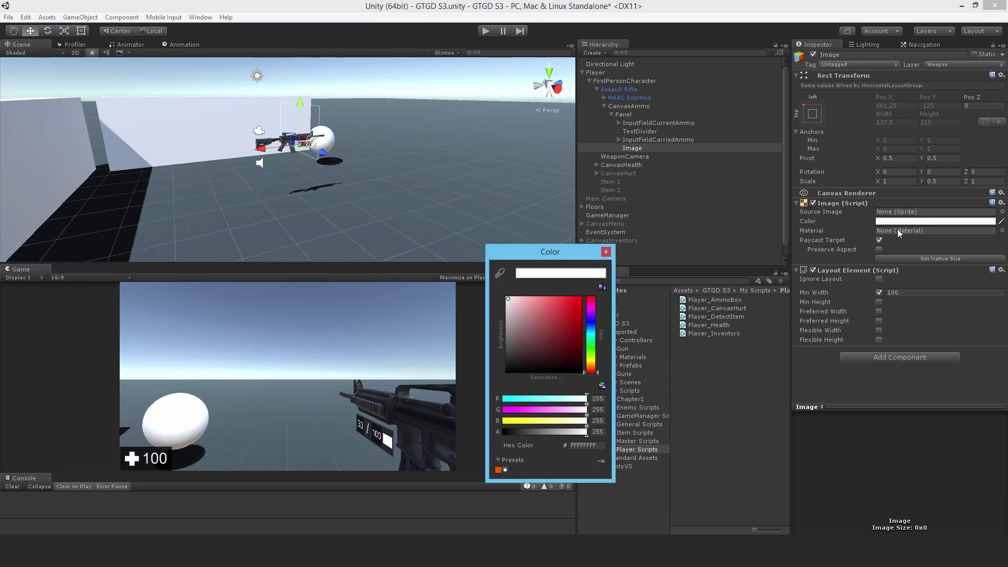
{"action": "left_click", "coordinate": [592, 341]}
{"action": "left_click_drag", "start_coordinate": [594, 345], "coordinate": [594, 350]}
{"action": "left_click_drag", "start_coordinate": [576, 304], "coordinate": [600, 285]}
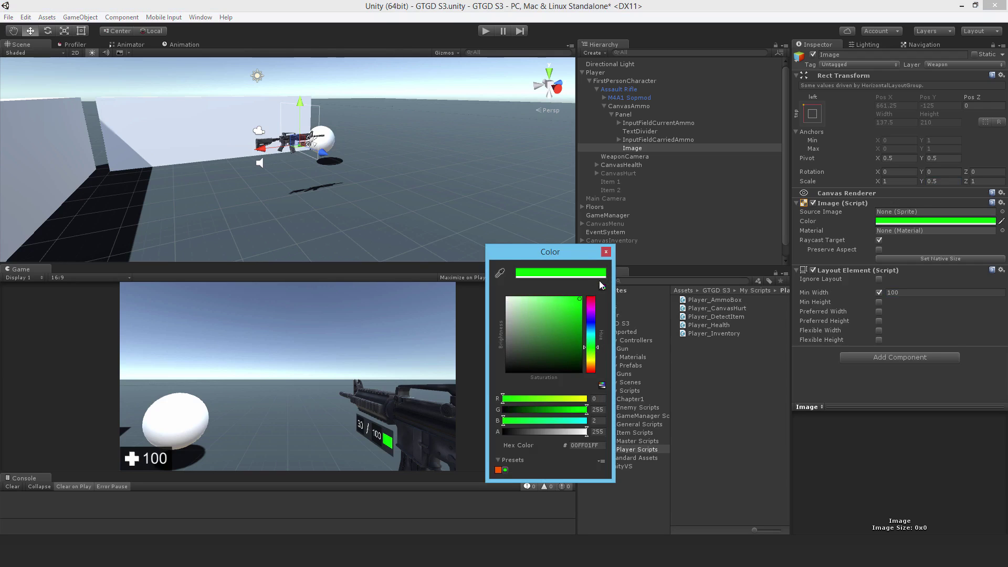
{"action": "left_click", "coordinate": [606, 251]}
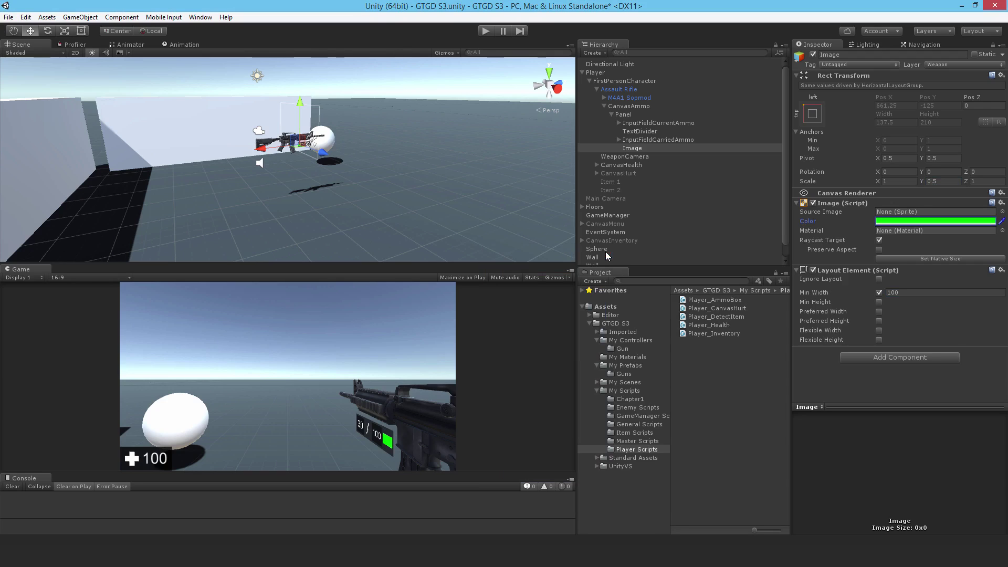
- Rename the image to ImageBurstFire
{"action": "left_click", "coordinate": [850, 54]}
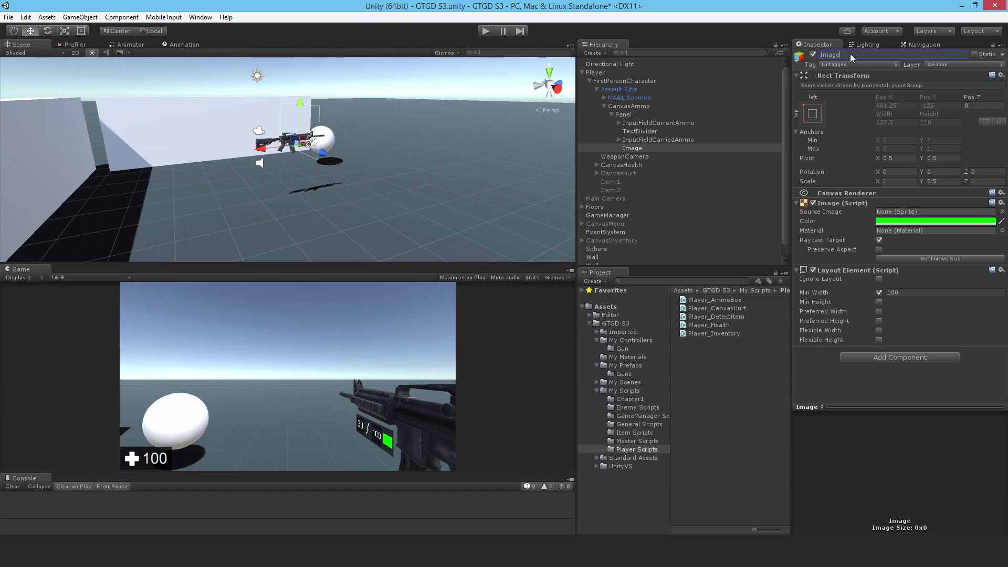
{"action": "type", "text": "BurstFire"}
{"action": "key", "text": "Return"}
- Add a Text child to ImageBurstFire reading 'Burst', centred, with Scale Y 2
{"action": "right_click", "coordinate": [631, 150]}
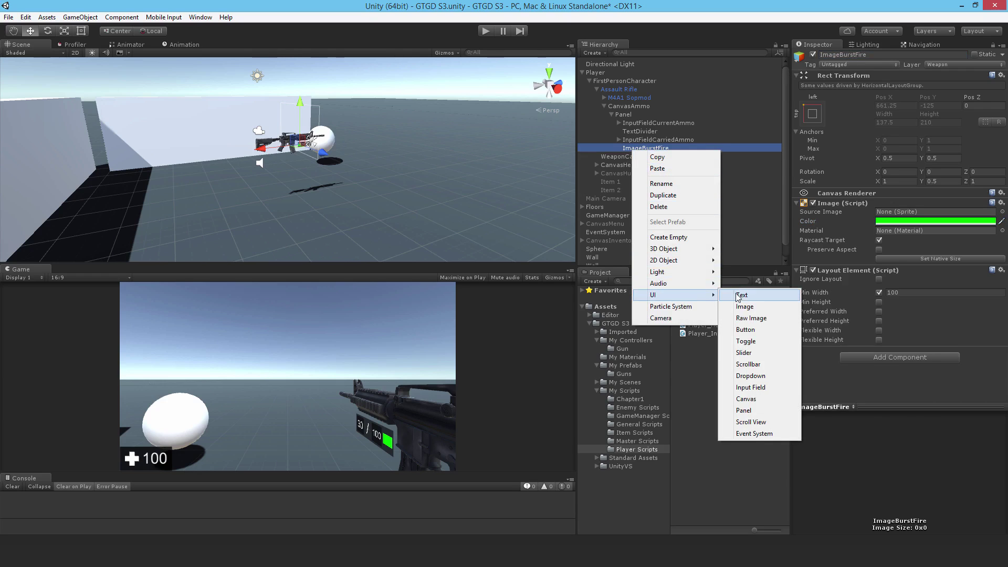
{"action": "left_click", "coordinate": [738, 297]}
{"action": "left_click", "coordinate": [838, 213]}
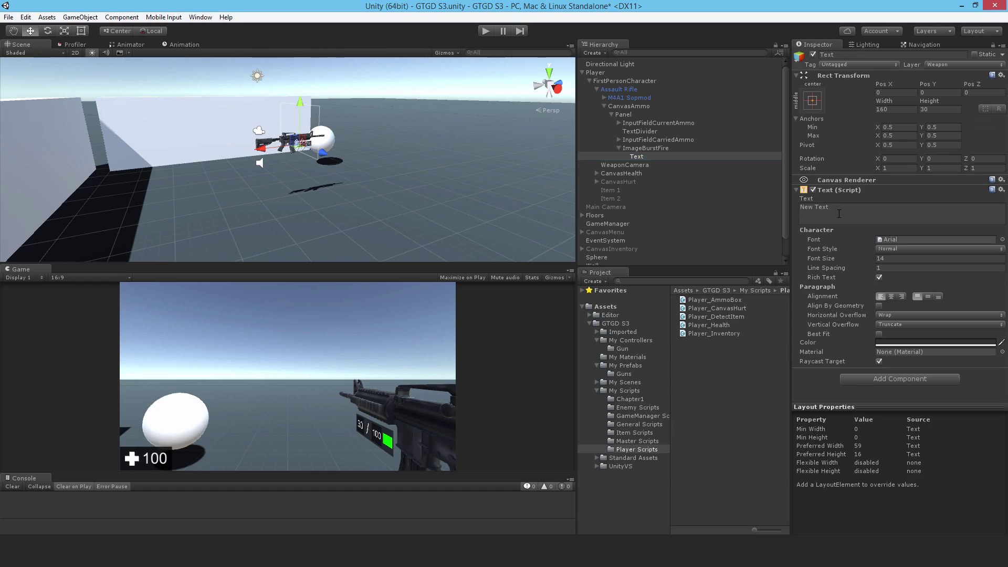
{"action": "type", "text": "Burst"}
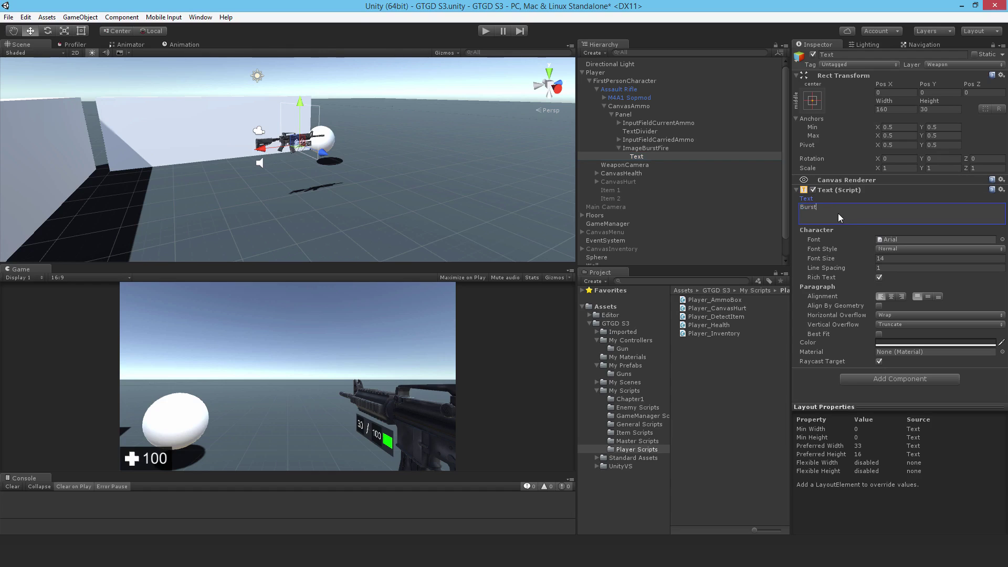
{"action": "left_click", "coordinate": [891, 297]}
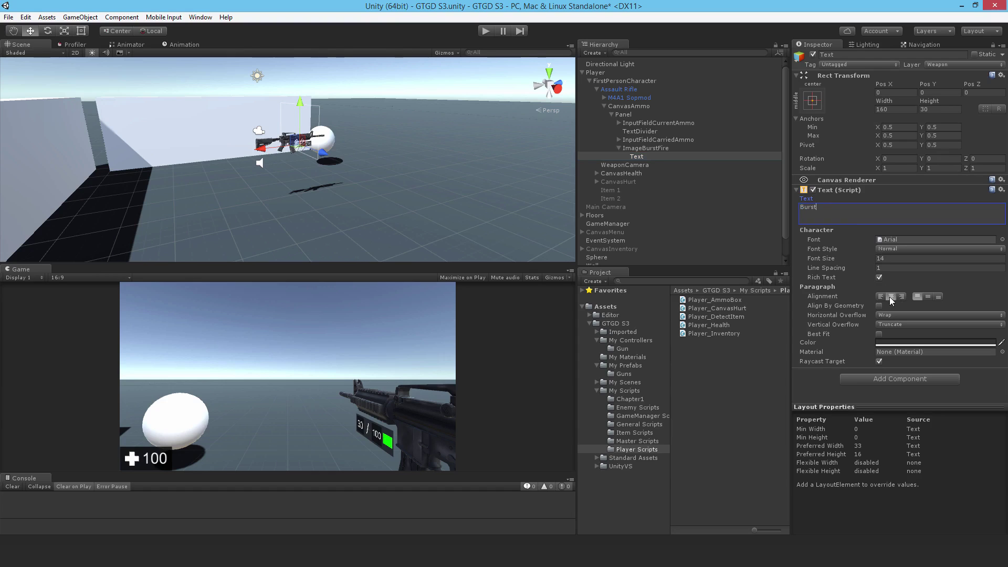
{"action": "left_click", "coordinate": [943, 168]}
{"action": "type", "text": "2"}
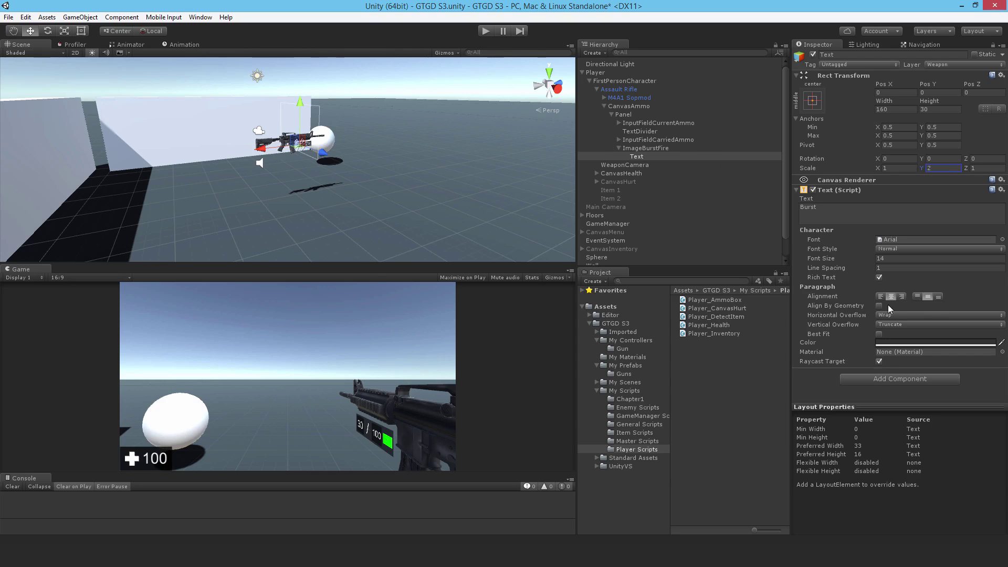
- Give the Burst text Best Fit up to size 100 in black
{"action": "left_click", "coordinate": [878, 334]}
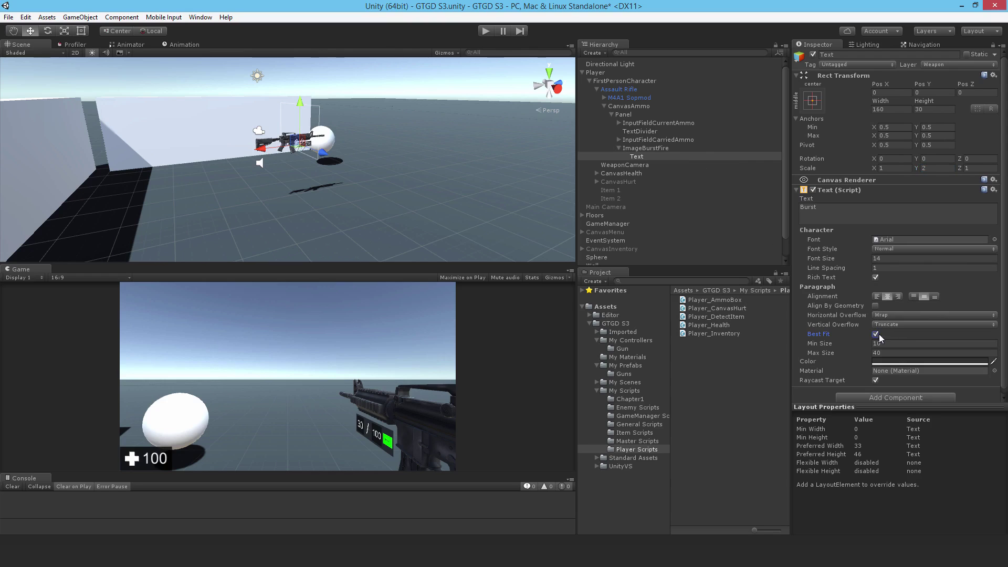
{"action": "left_click", "coordinate": [901, 361]}
{"action": "left_click_drag", "start_coordinate": [516, 360], "coordinate": [454, 412]}
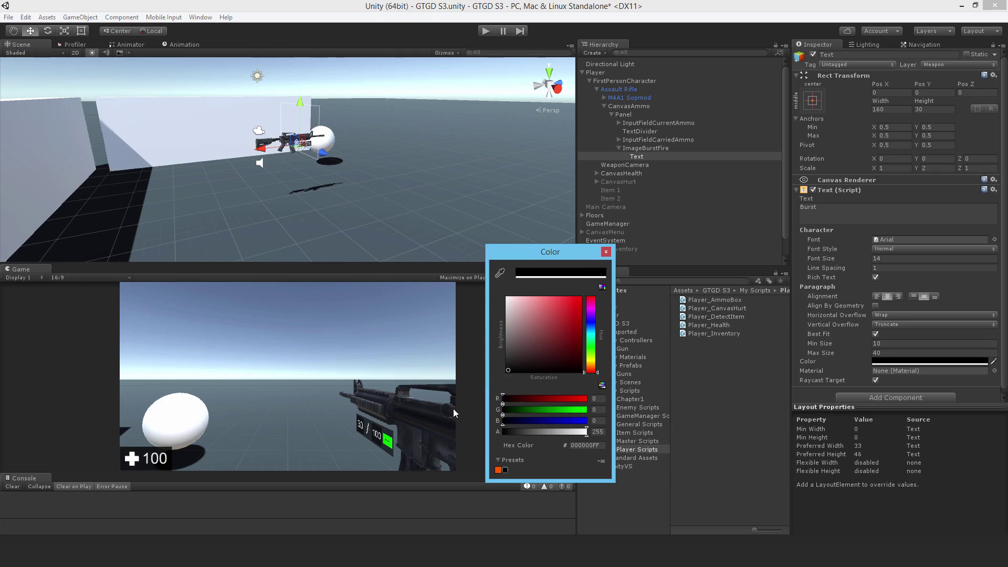
{"action": "left_click", "coordinate": [605, 252]}
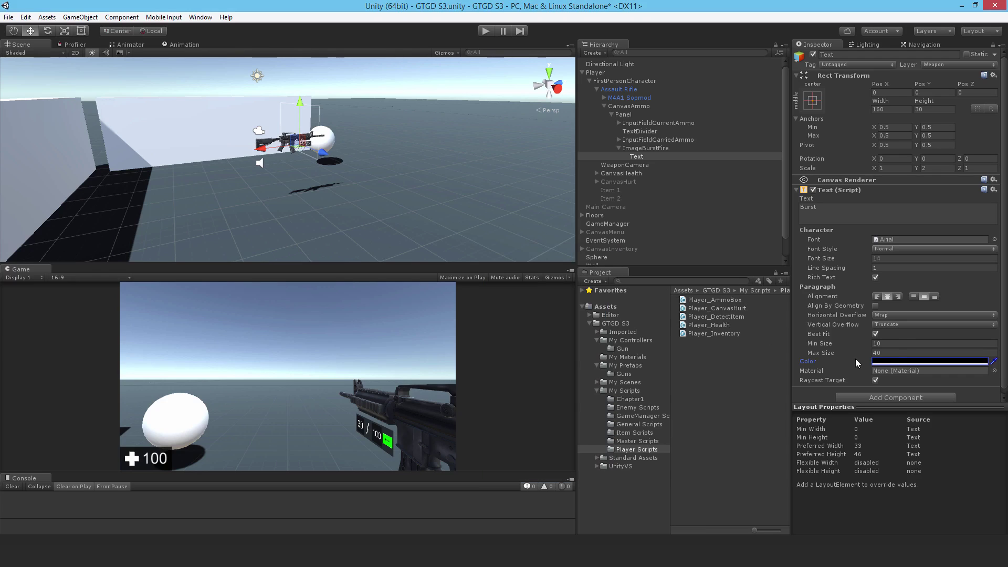
{"action": "left_click", "coordinate": [899, 351]}
{"action": "type", "text": "100"}
{"action": "left_click", "coordinate": [649, 149]}
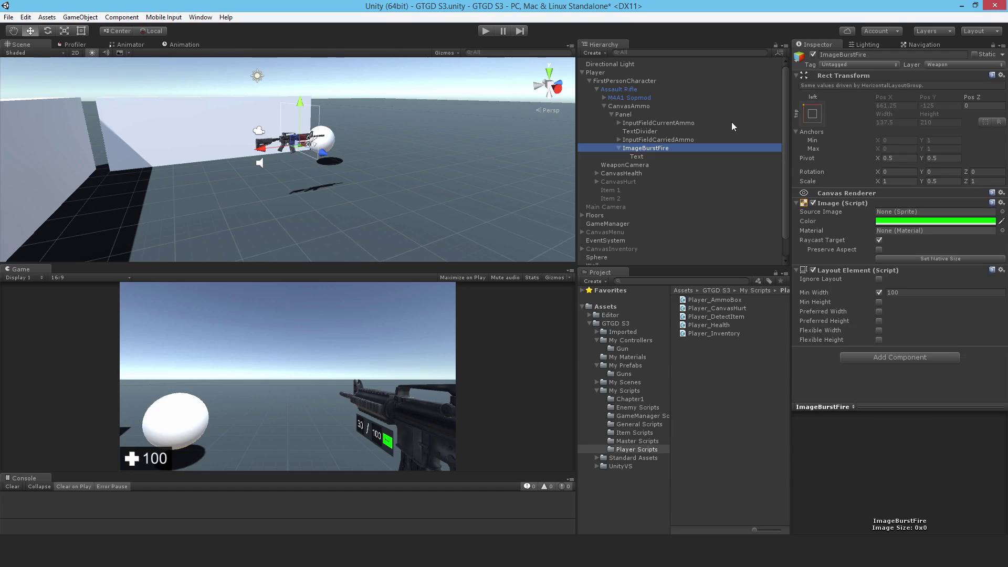
- Deactivate ImageBurstFire so the green Burst indicator is hidden
{"action": "left_click", "coordinate": [813, 54]}
{"action": "left_click", "coordinate": [814, 55]}
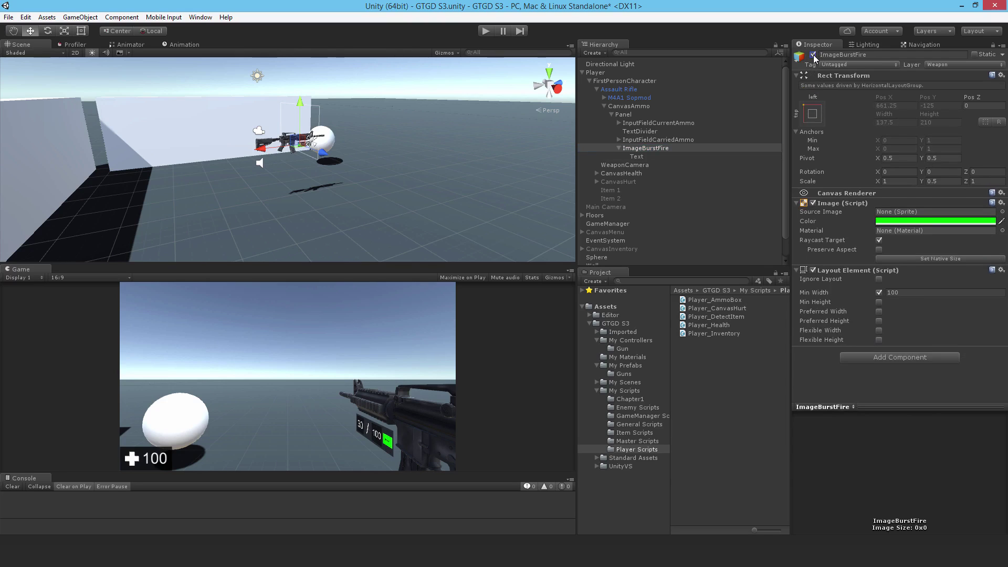
{"action": "left_click", "coordinate": [813, 55]}
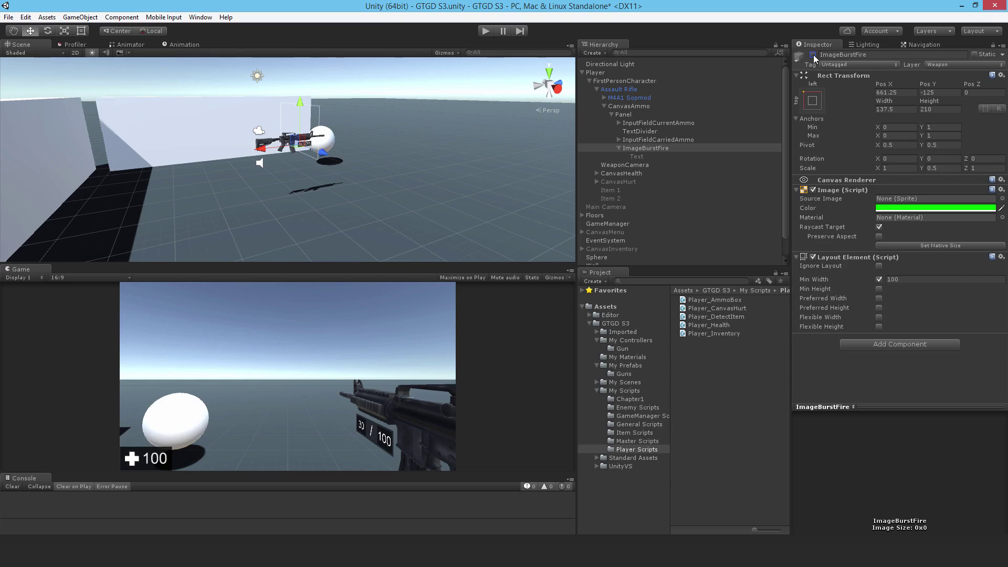
{"action": "left_click", "coordinate": [813, 55]}
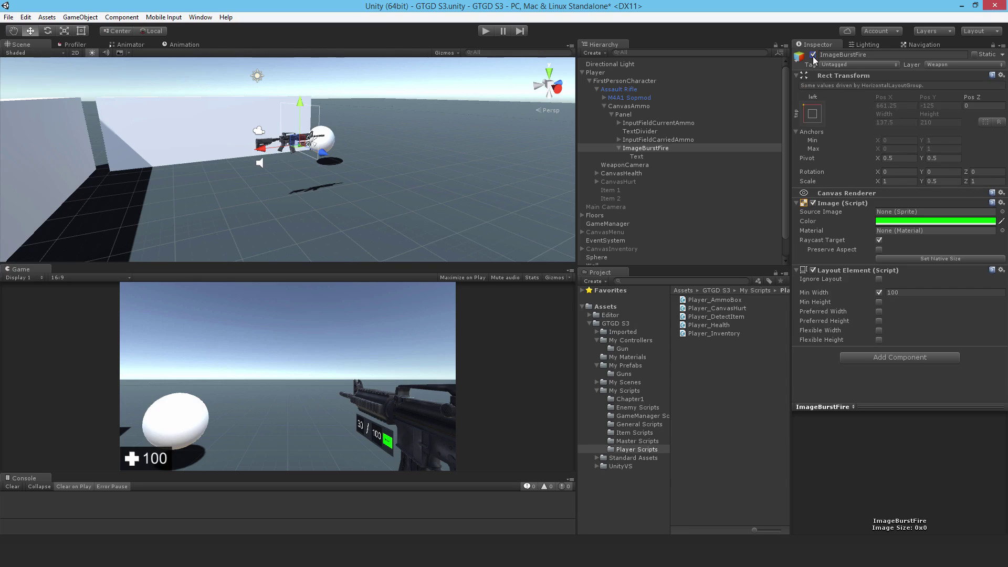
{"action": "left_click", "coordinate": [813, 55]}
- Apply the changes to the Assault Rifle prefab
{"action": "left_click", "coordinate": [619, 148]}
{"action": "left_click", "coordinate": [621, 89]}
{"action": "left_click", "coordinate": [954, 75]}
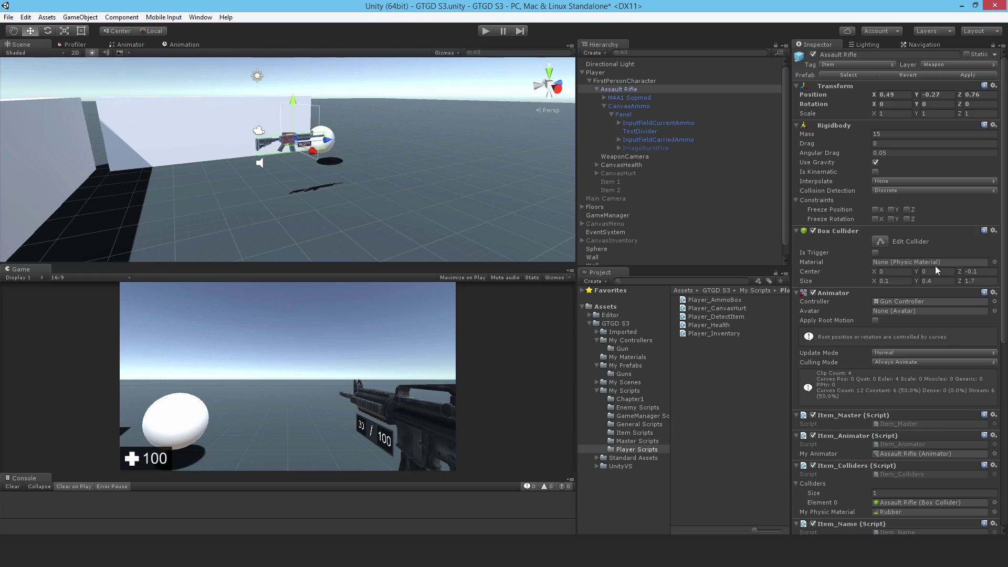
- Drag CanvasAmmo into the My UI field of the Assault Rifle's Item_UI script
{"action": "scroll", "coordinate": [926, 263], "scroll_direction": "down", "scroll_amount": 10}
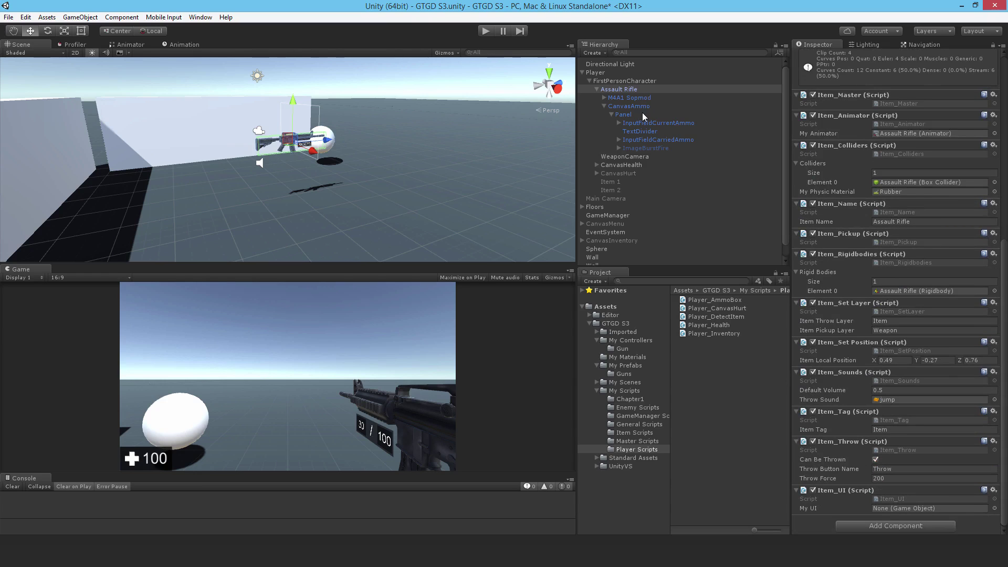
{"action": "left_click_drag", "start_coordinate": [629, 107], "coordinate": [886, 508]}
{"action": "scroll", "coordinate": [913, 178], "scroll_direction": "up", "scroll_amount": 10}
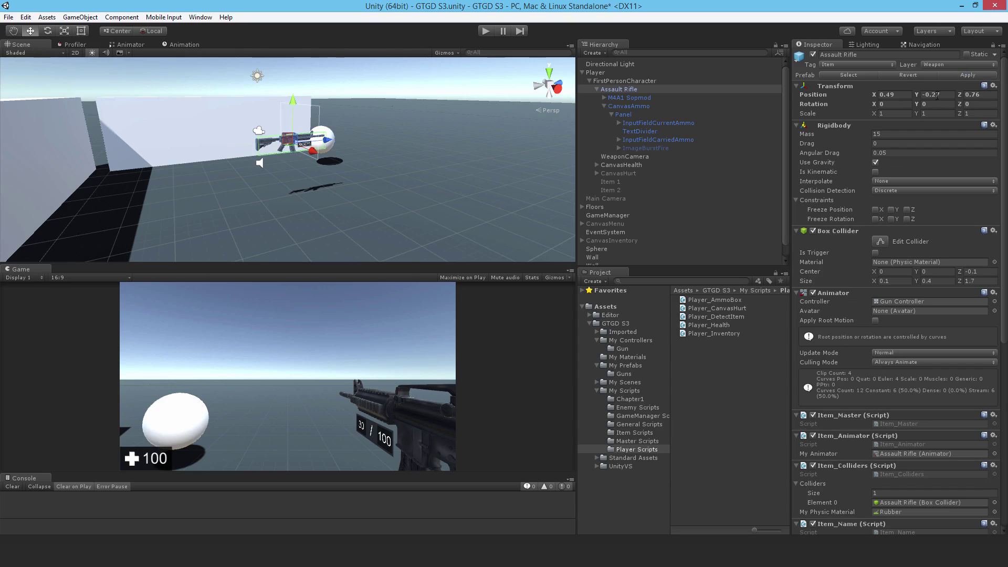
{"action": "left_click", "coordinate": [604, 106]}
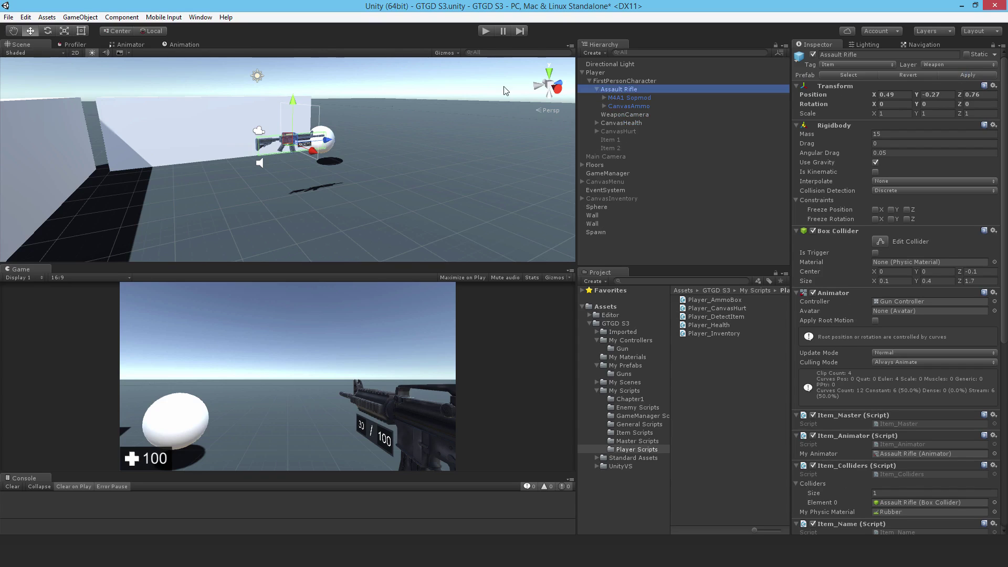
- Enter play mode, equip the rifle and drop it while watching the 30 / 100 display
{"action": "left_click", "coordinate": [486, 32]}
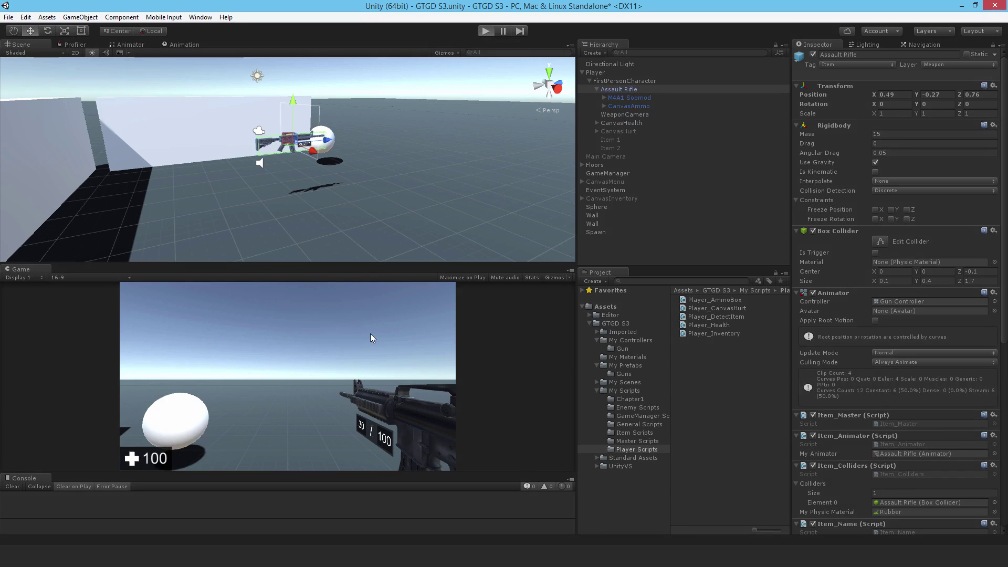
{"action": "key", "text": "Escape"}
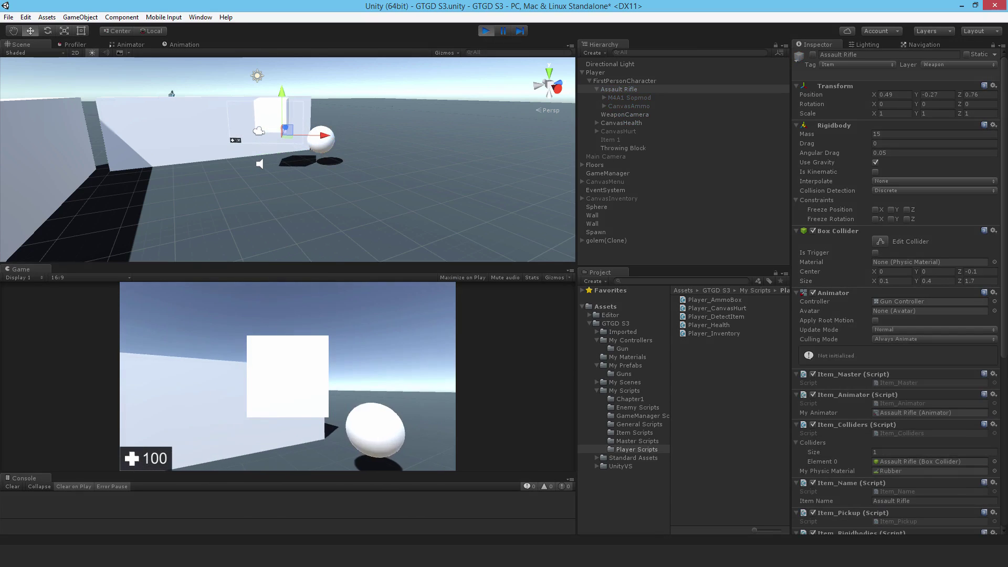
{"action": "key", "text": "t"}
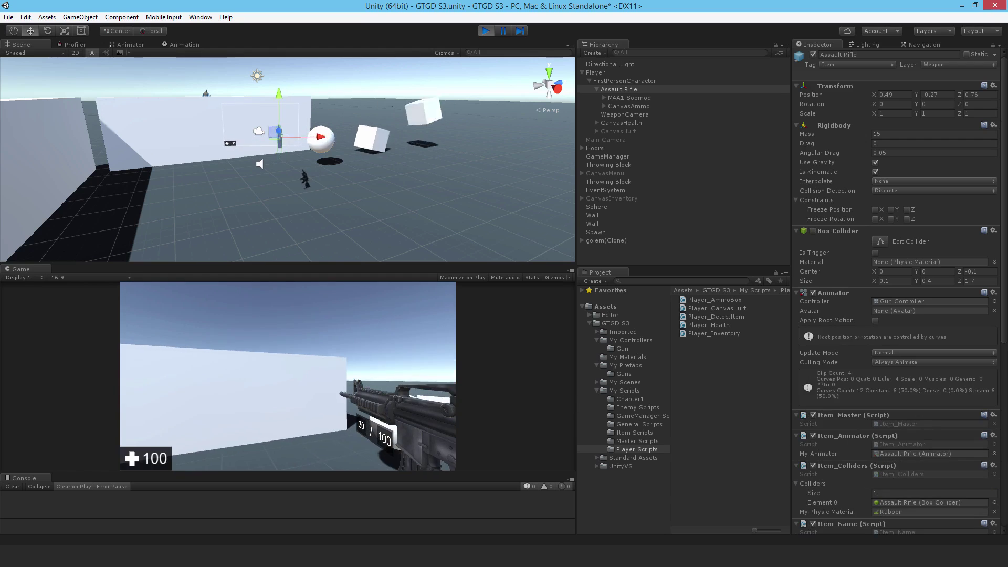
{"action": "key", "text": "s"}
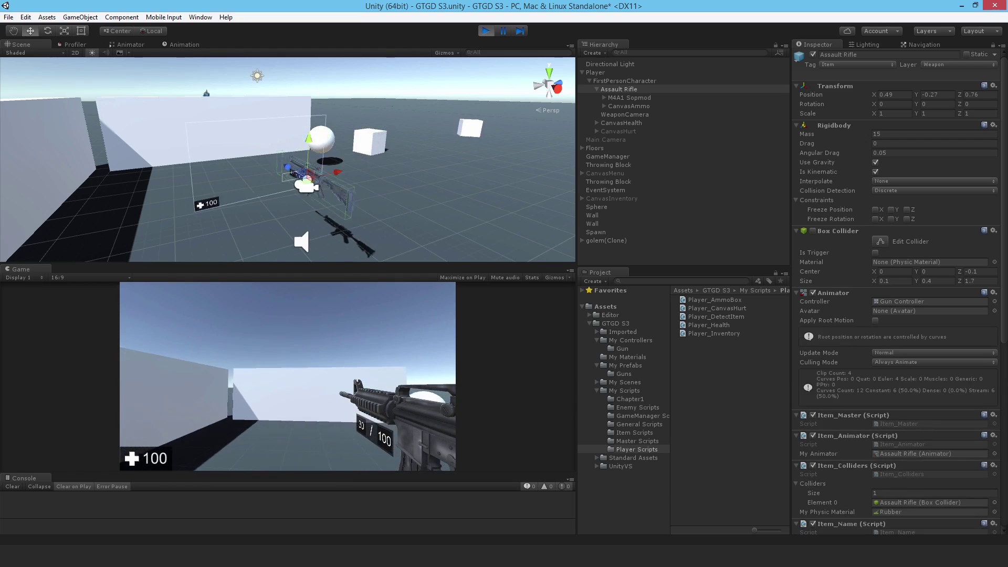
{"action": "key", "text": "t"}
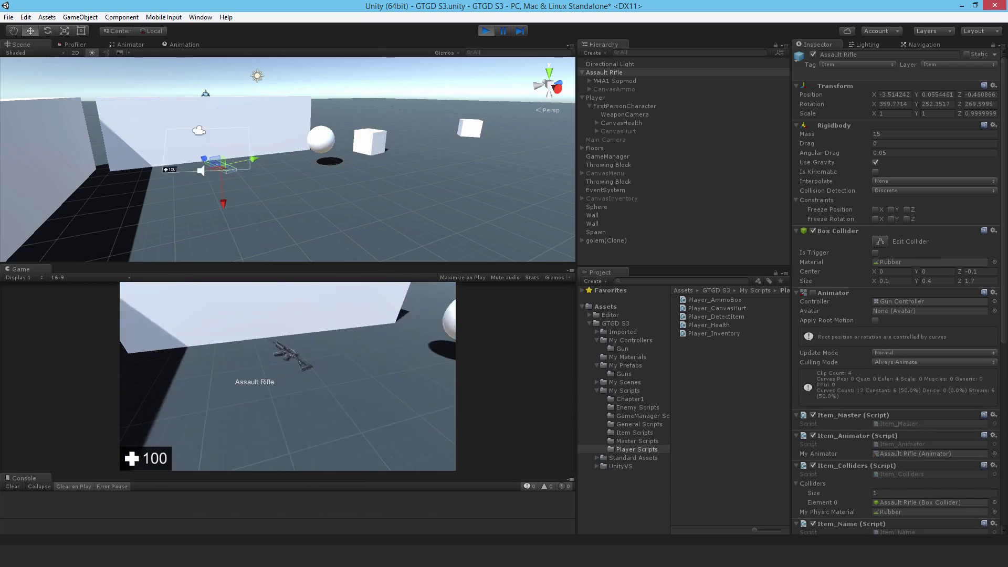
- Pick up and drop the rifle repeatedly, confirming the ammo UI shows only while held
{"action": "key", "text": "w"}
{"action": "key", "text": "e"}
{"action": "key", "text": "t"}
{"action": "key", "text": "e"}
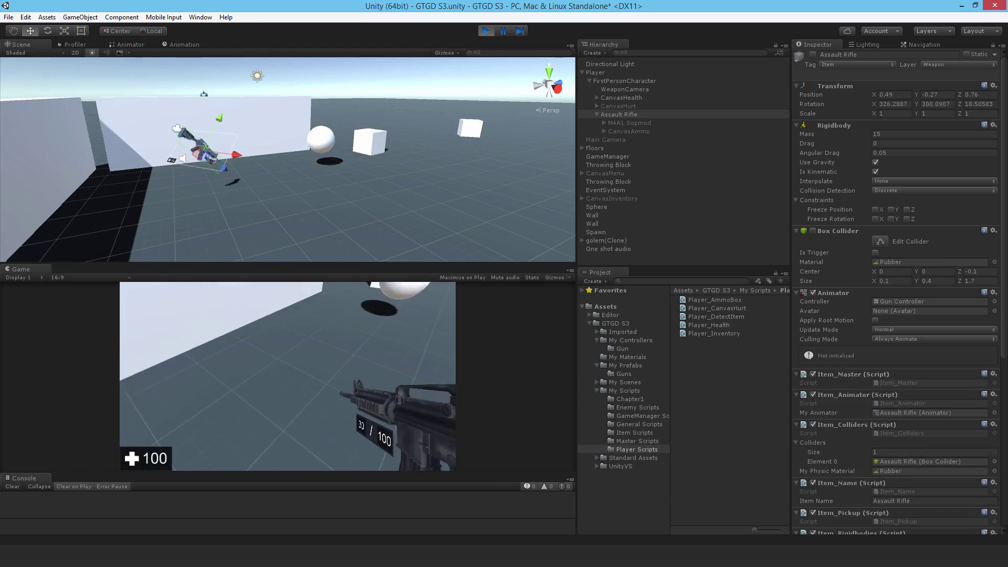
{"action": "key", "text": "s"}
{"action": "key", "text": "w"}
{"action": "key", "text": "w"}
{"action": "key", "text": "t"}
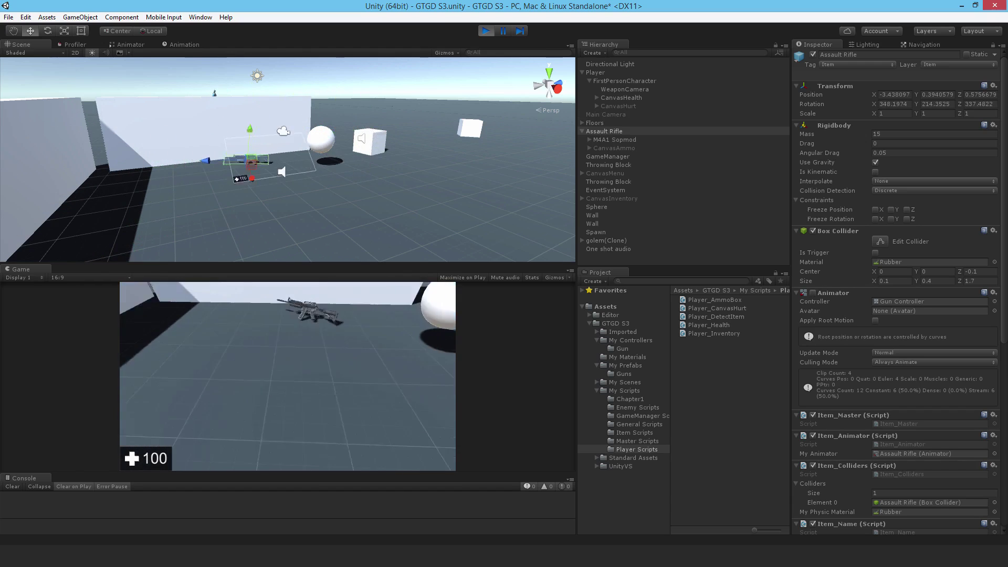
{"action": "key", "text": "e"}
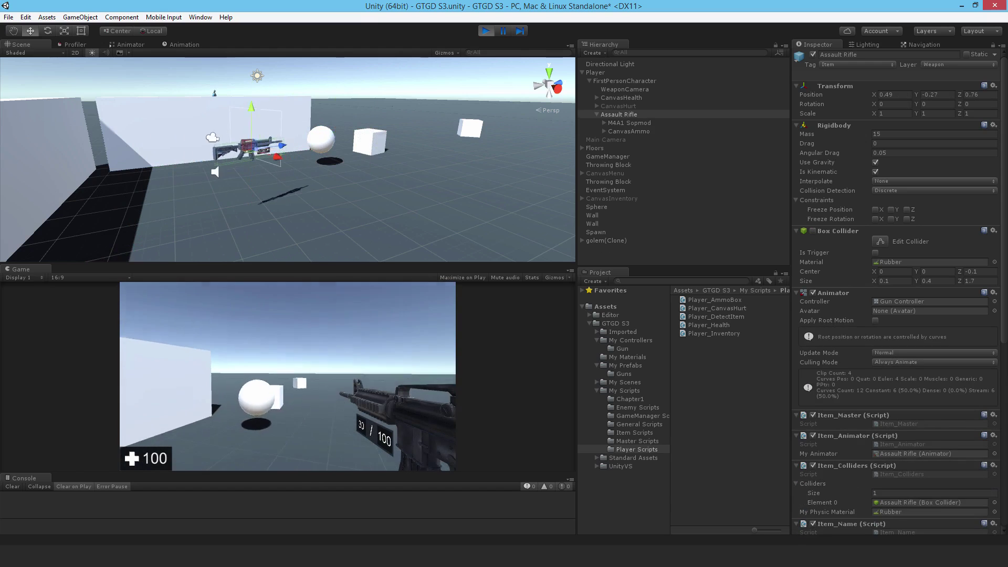